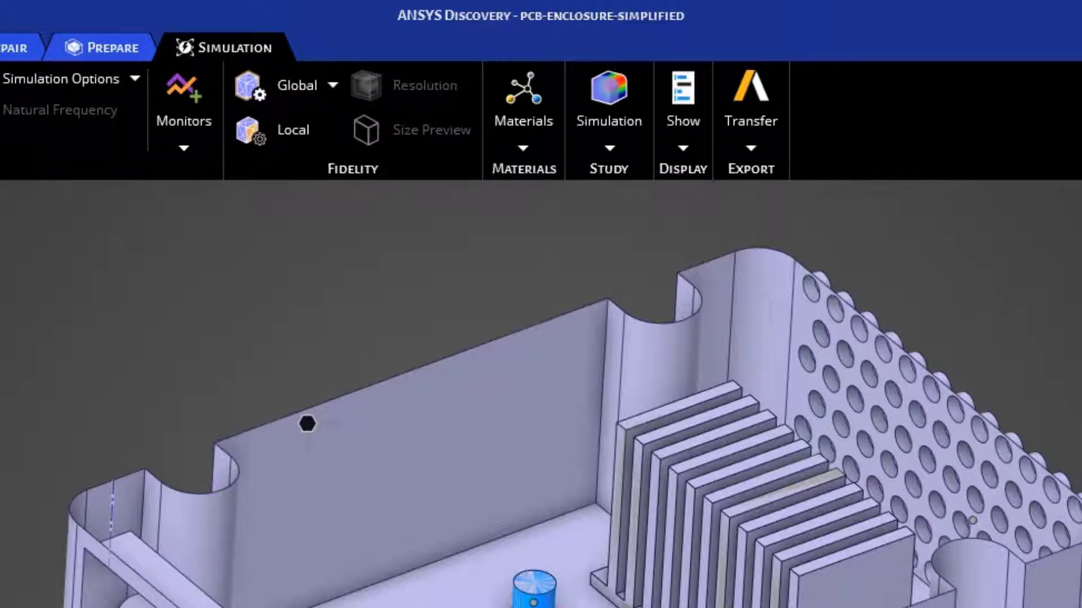
- Change the global mesh sizing to Curvature and show the Global Fidelity help card
left_click(307, 90)
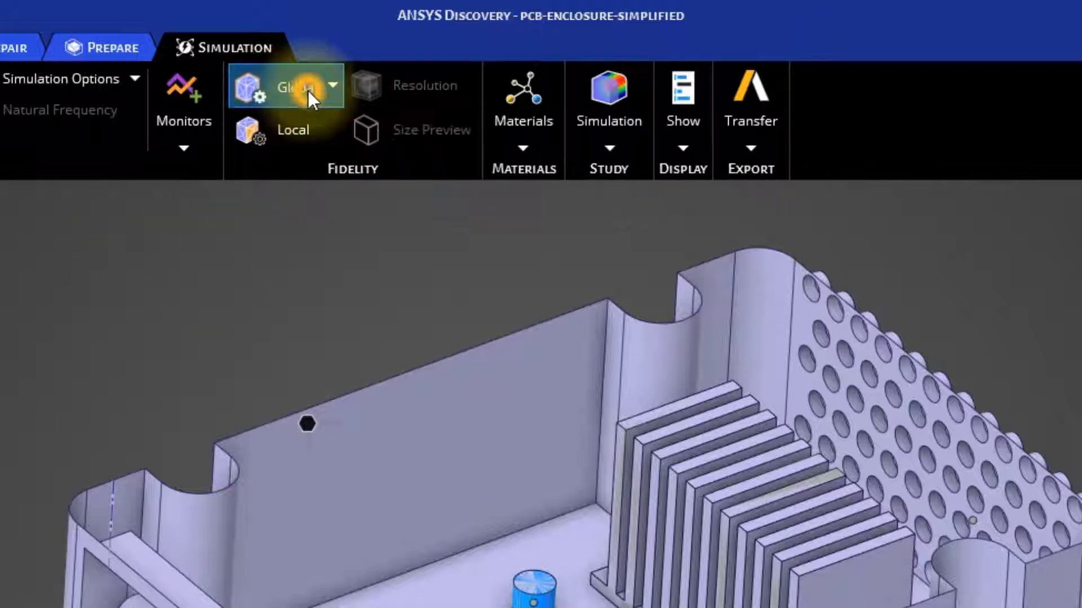
left_click(296, 135)
left_click(290, 154)
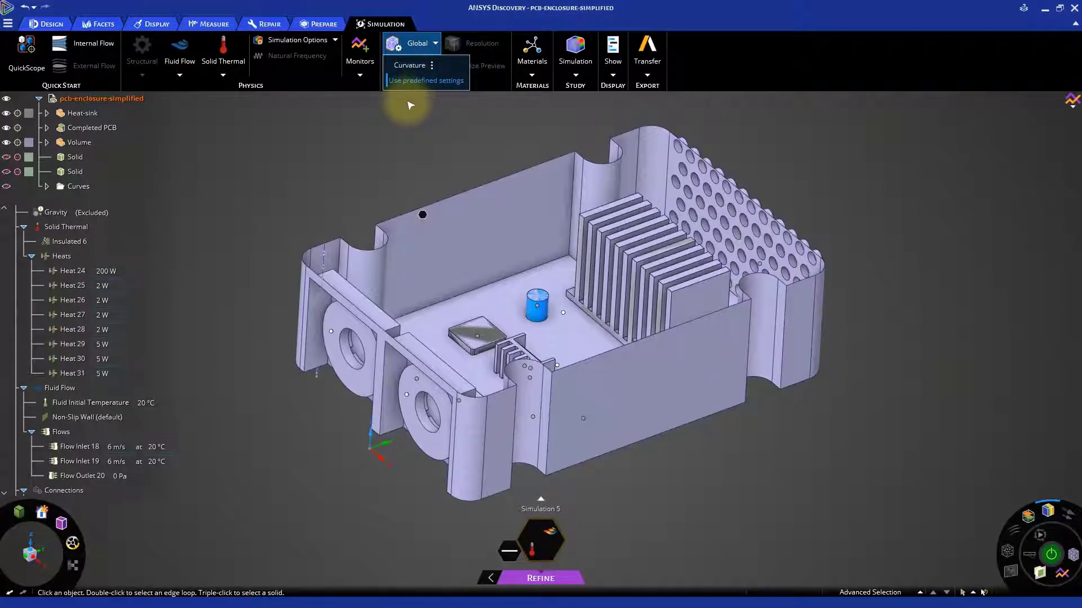
key("F1")
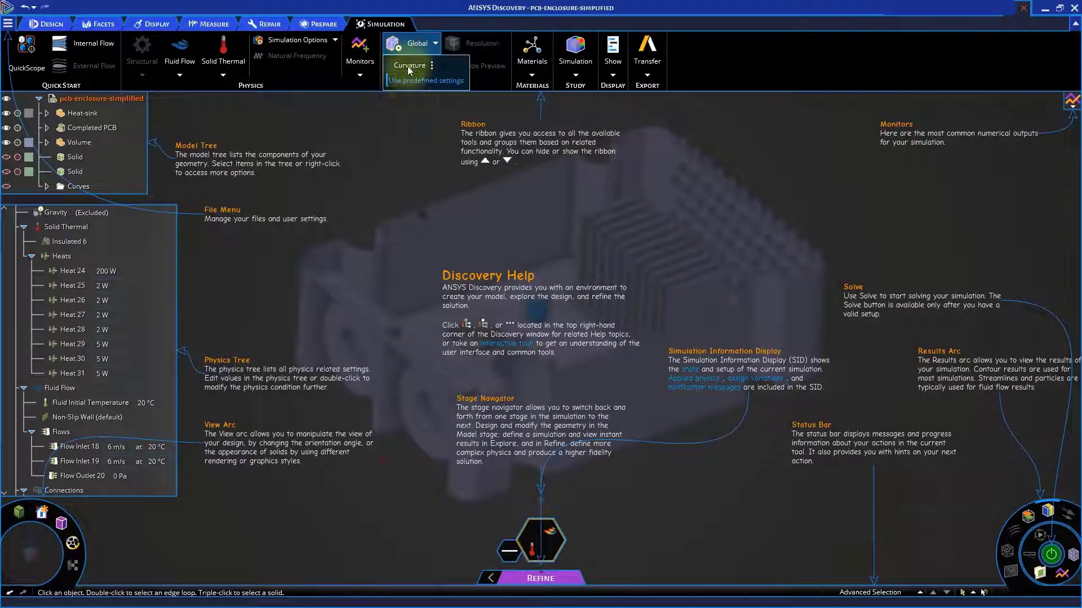
left_click(411, 48)
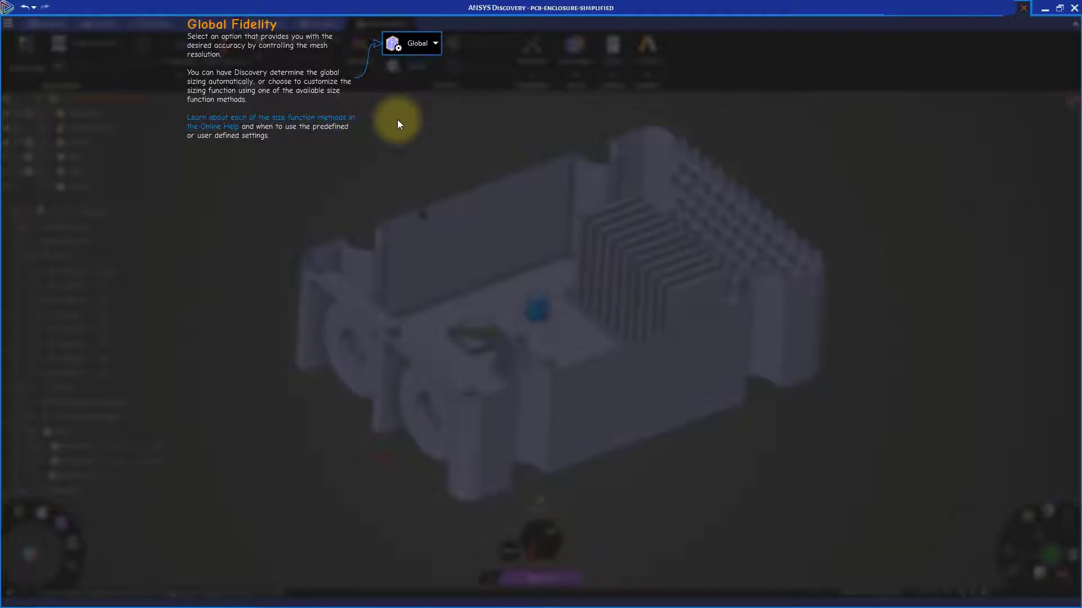
- Turn off predefined global settings and set minimum size 3 mm and maximum face size 60 mm
key("F1")
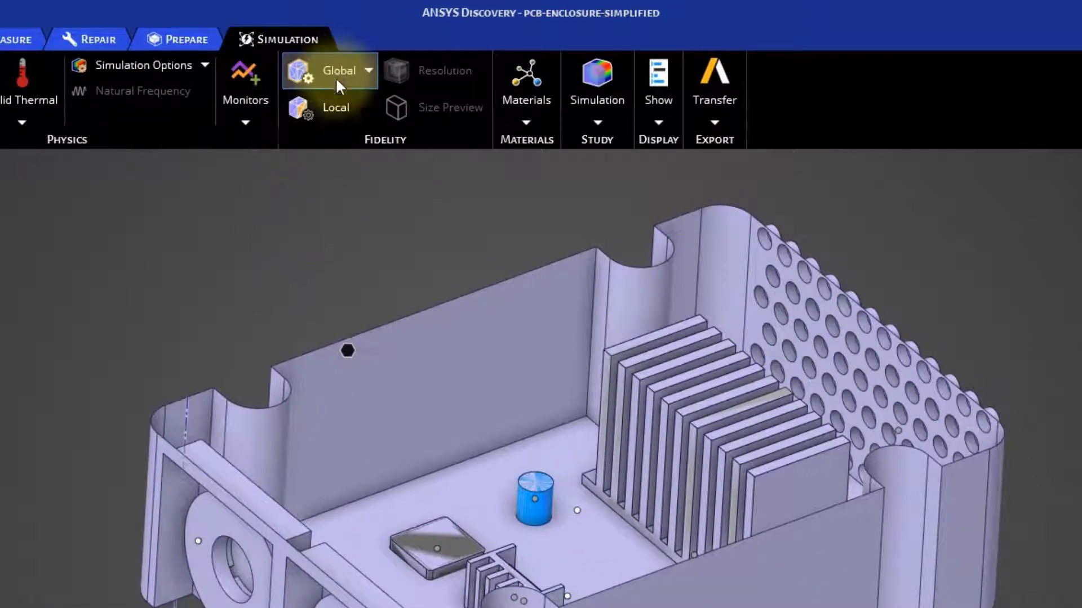
left_click(336, 72)
left_click(334, 133)
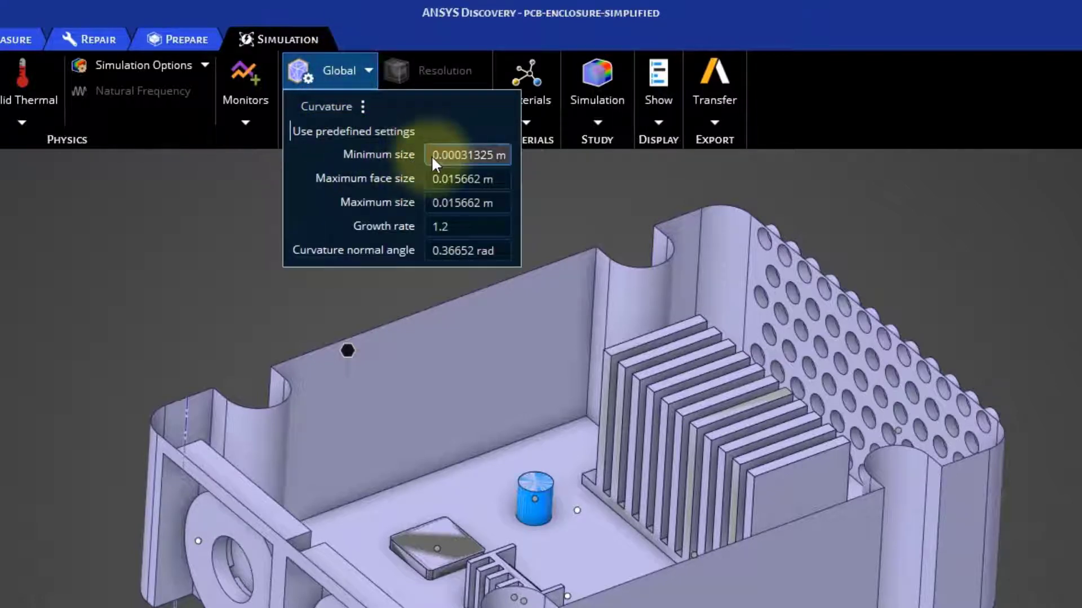
left_click(431, 154)
type("3")
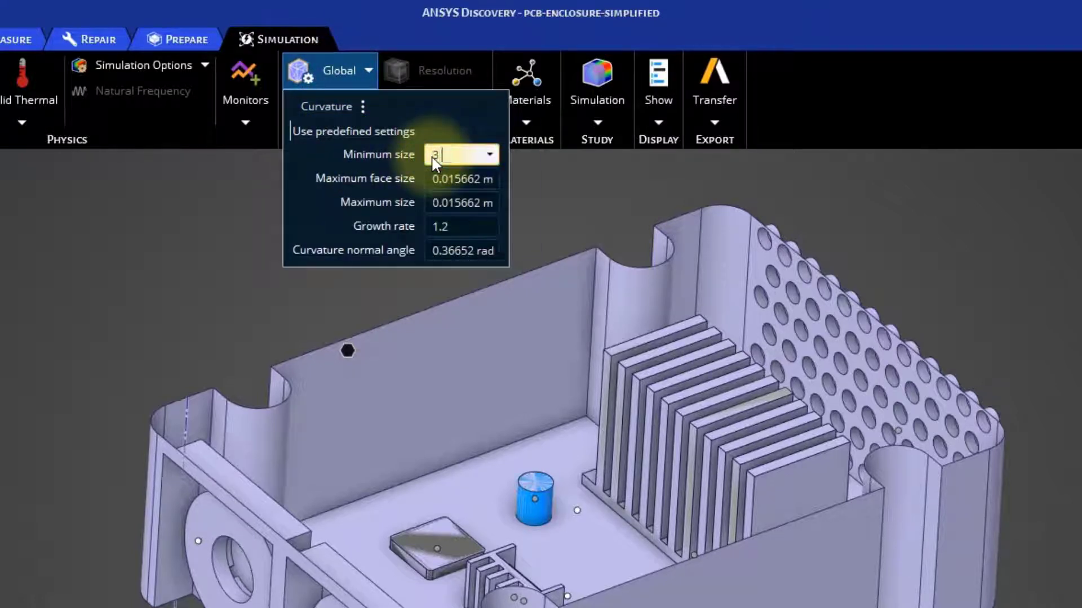
key("Return")
left_click(442, 178)
type("60mm")
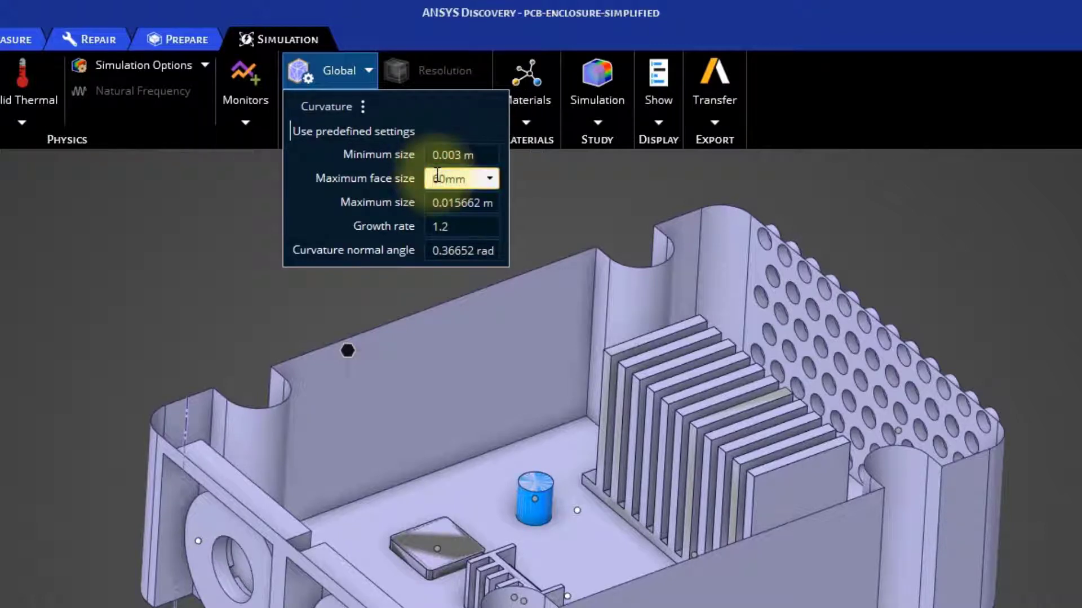
key("Return")
- Set maximum size 0.06 m, growth rate 1.3 and curvature normal angle 32°
left_click(451, 203)
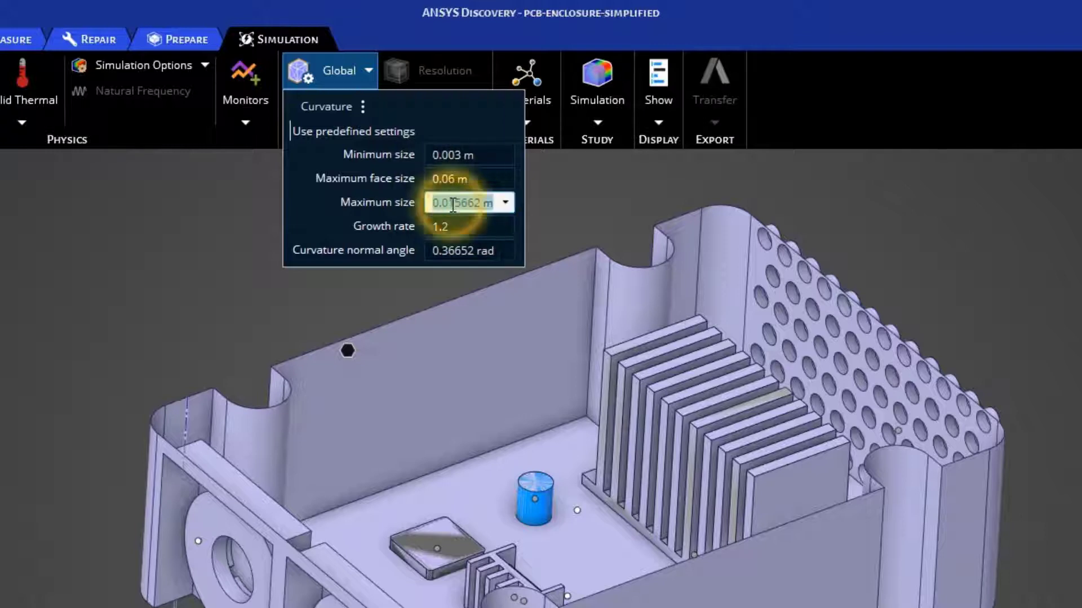
type("60m")
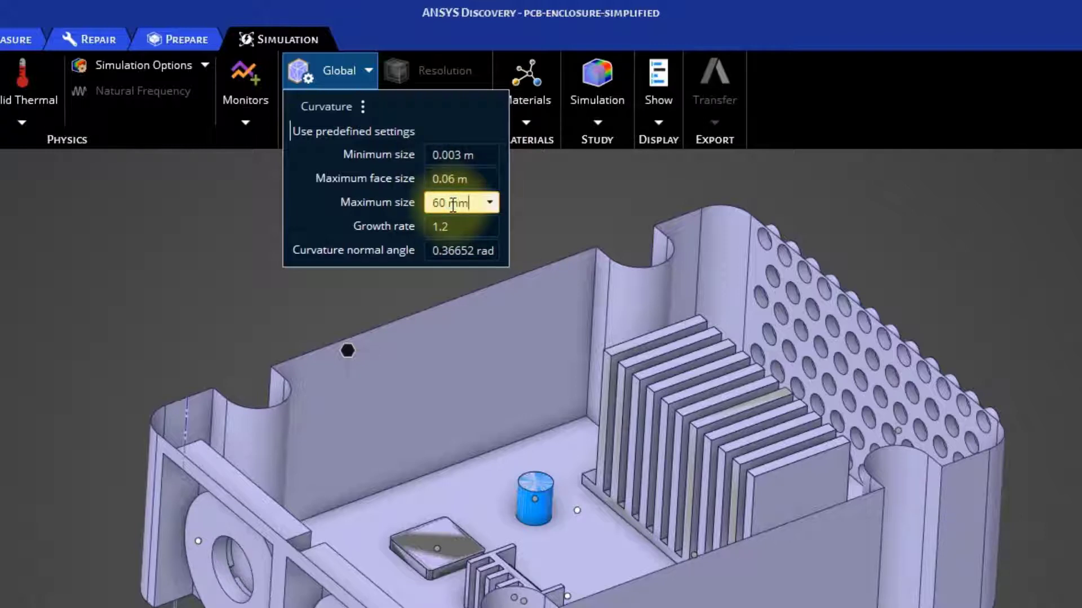
key("Return")
left_click(445, 227)
type("1.3")
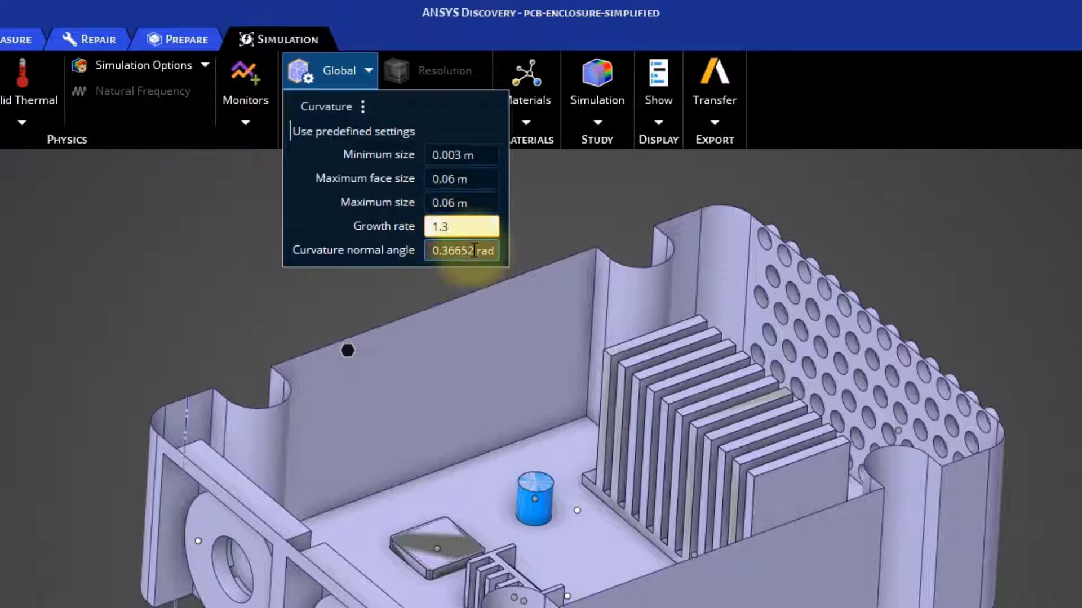
key("Return")
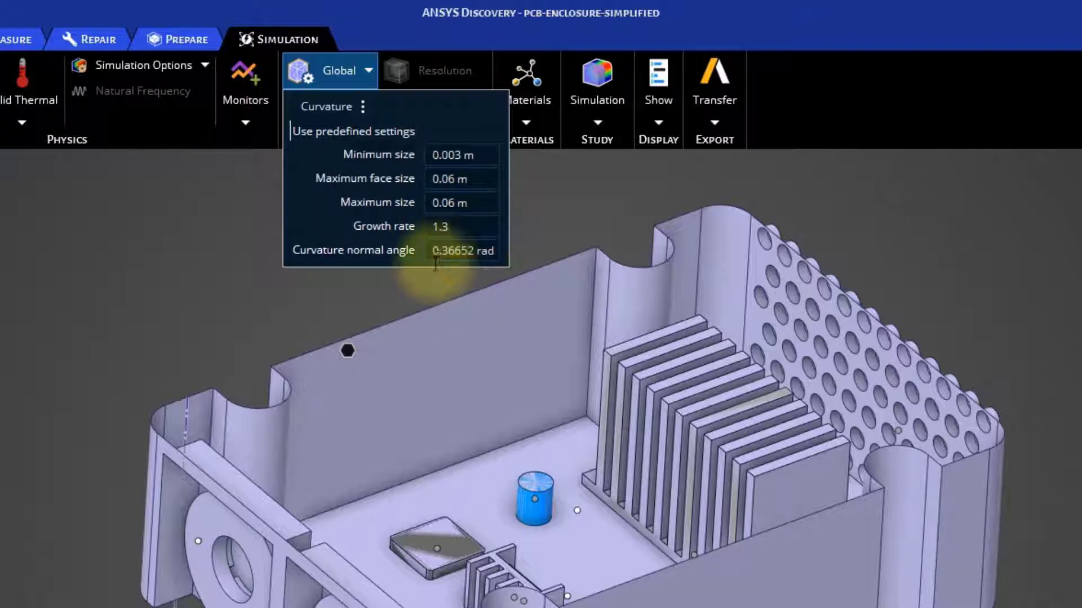
left_click(443, 250)
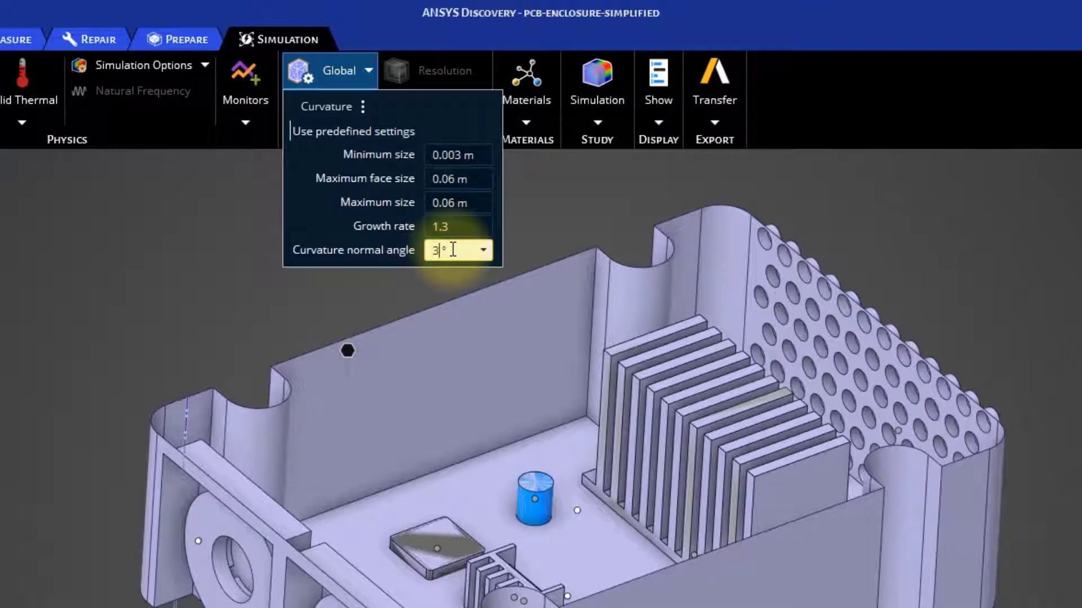
key("Return")
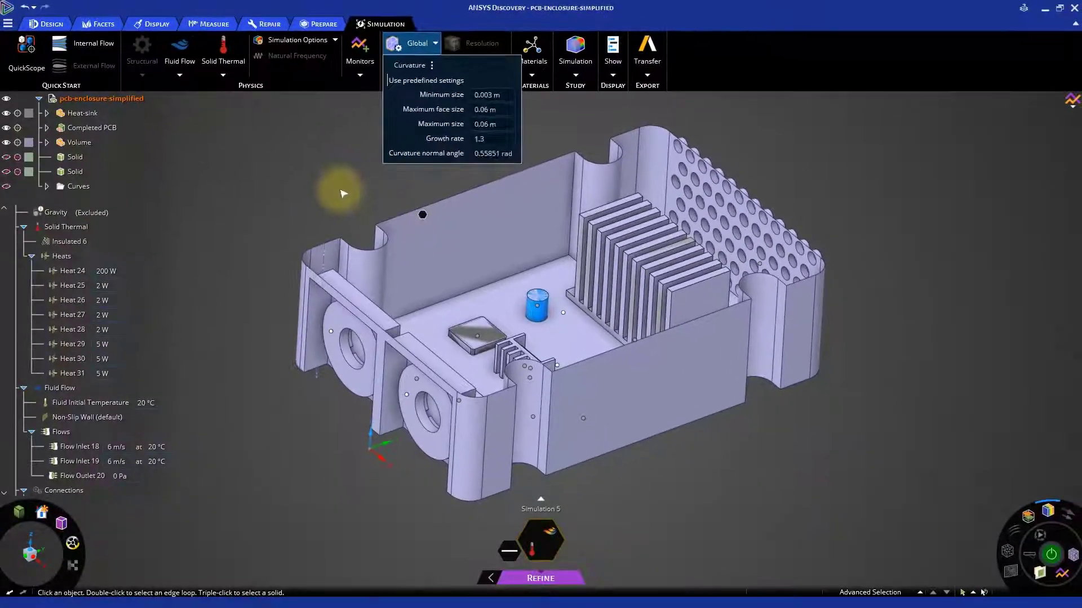
- From the top view, box-select faces across the board area inside the enclosure
left_click(290, 235)
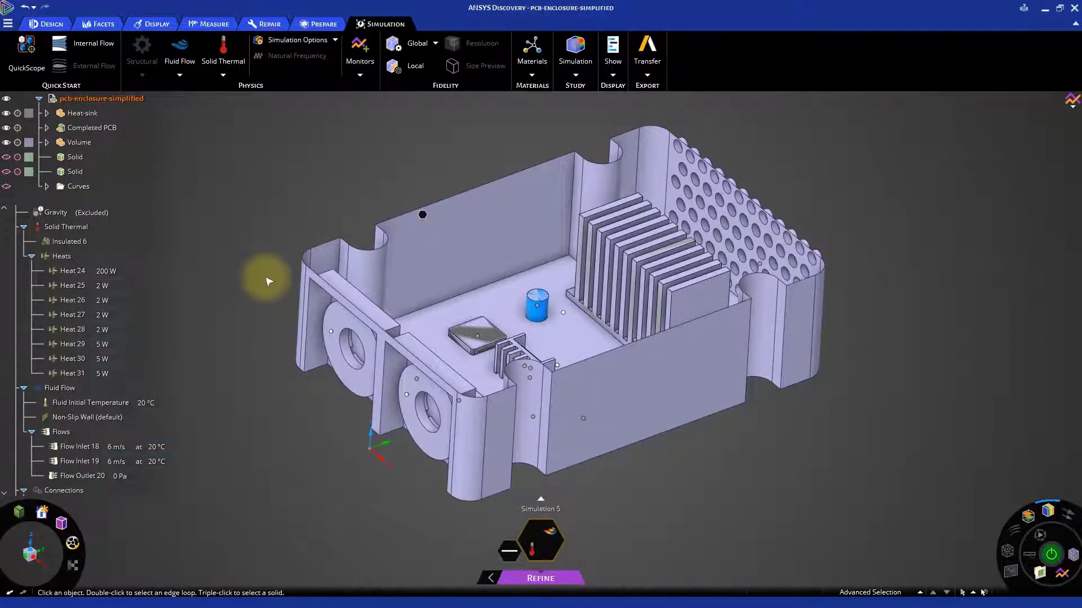
left_click(31, 555)
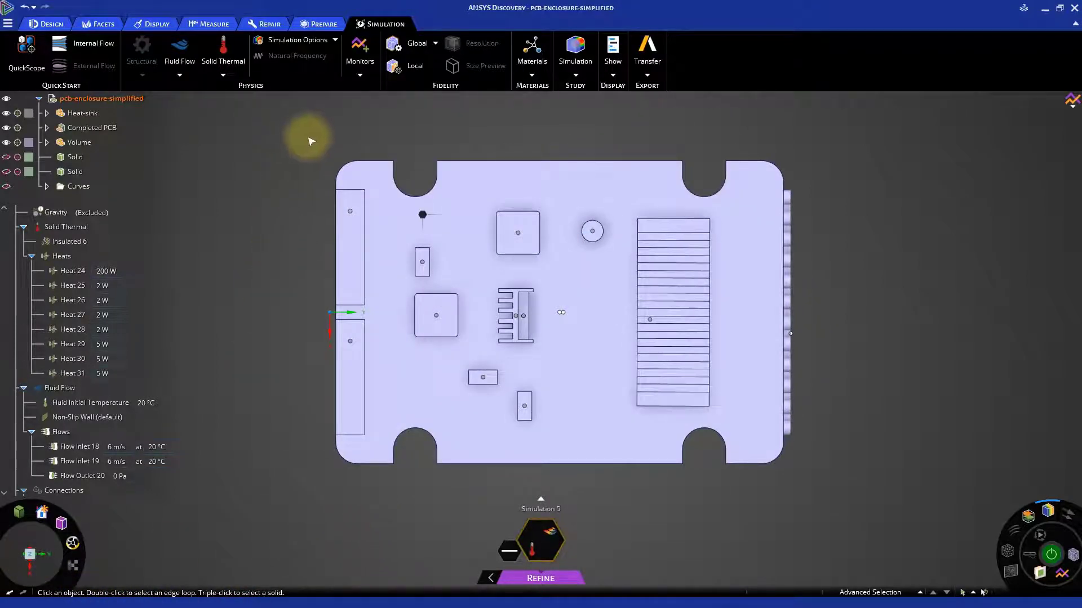
left_click_drag(309, 137, 790, 491)
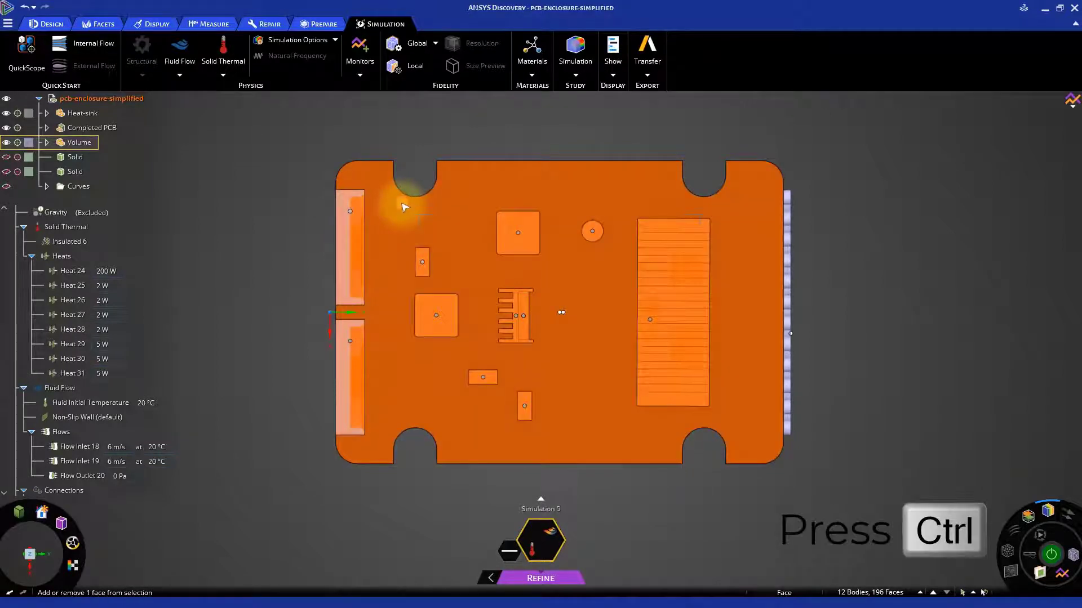
left_click_drag(401, 203, 728, 428, "ctrl")
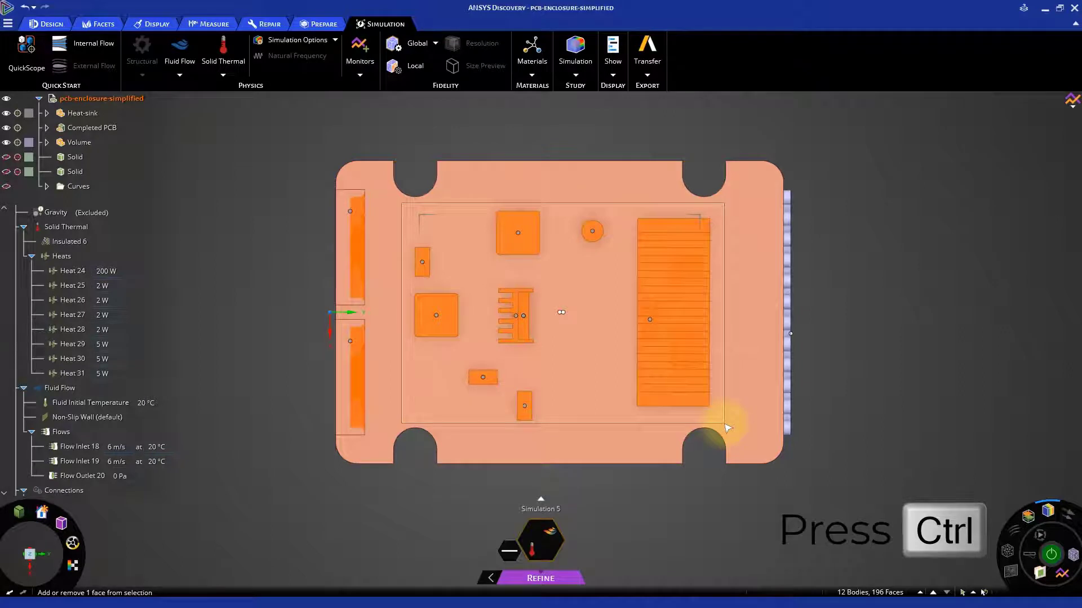
left_click_drag(727, 428, 727, 429, "ctrl")
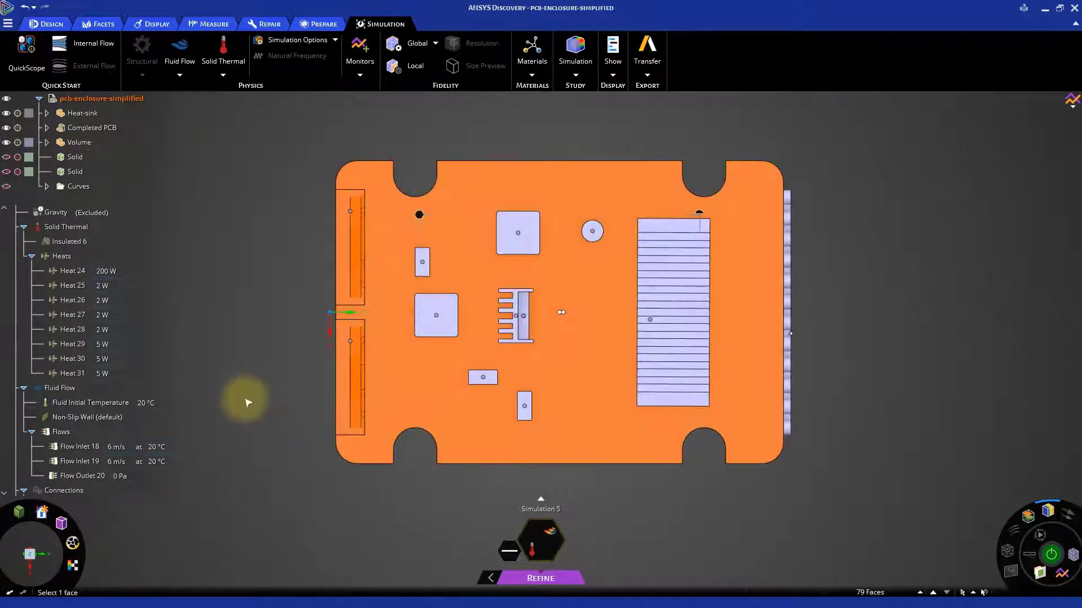
- Show all hidden faces again and select the fluid volume's top face
middle_click_drag(296, 469, 292, 411)
right_click(467, 439)
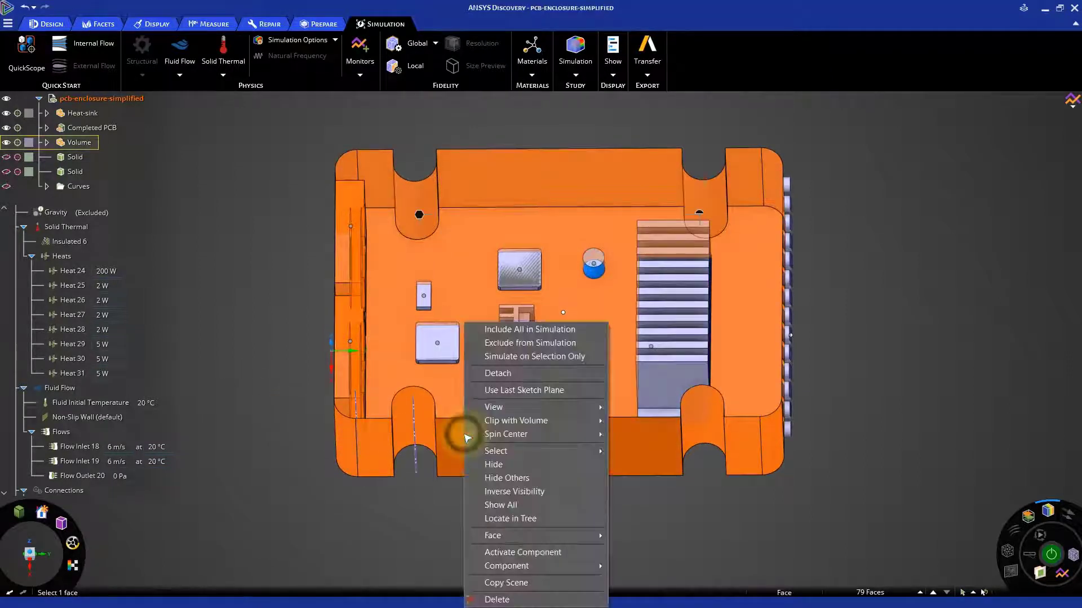
mouse_move(595, 534)
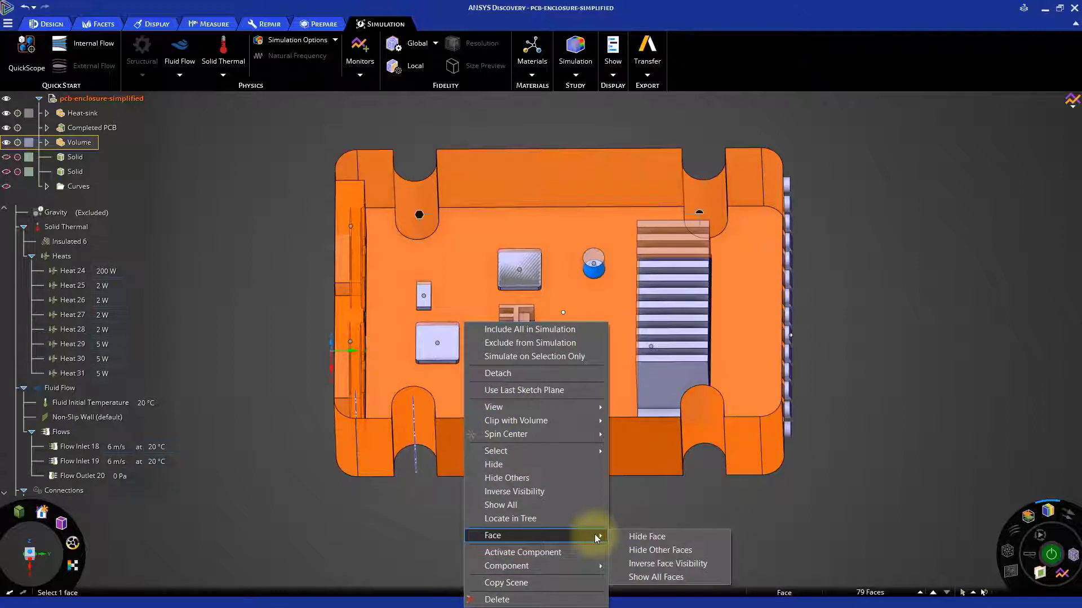
left_click(638, 574)
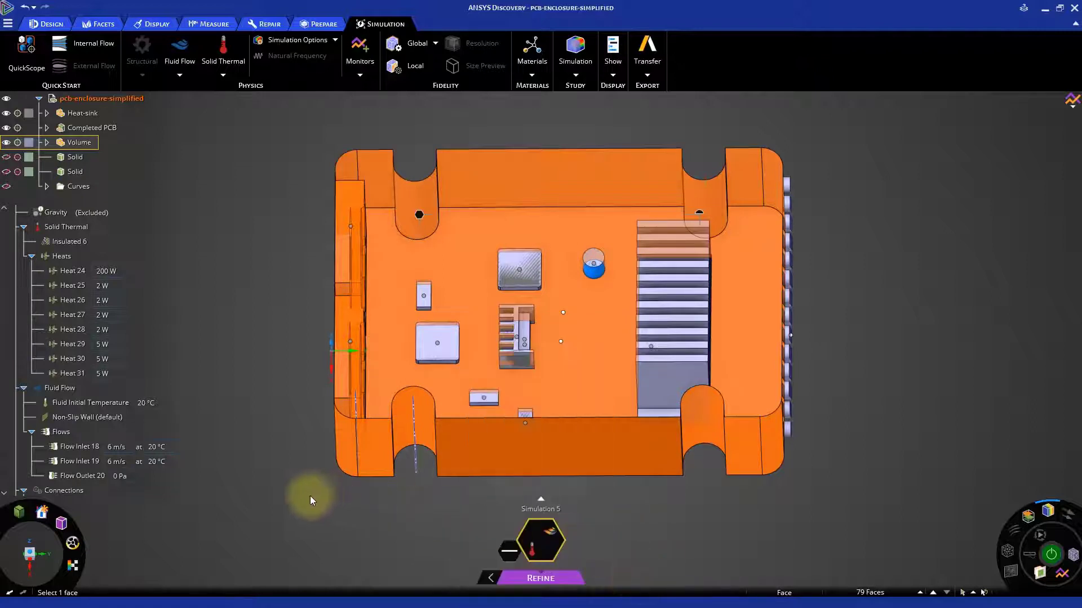
left_click(284, 476)
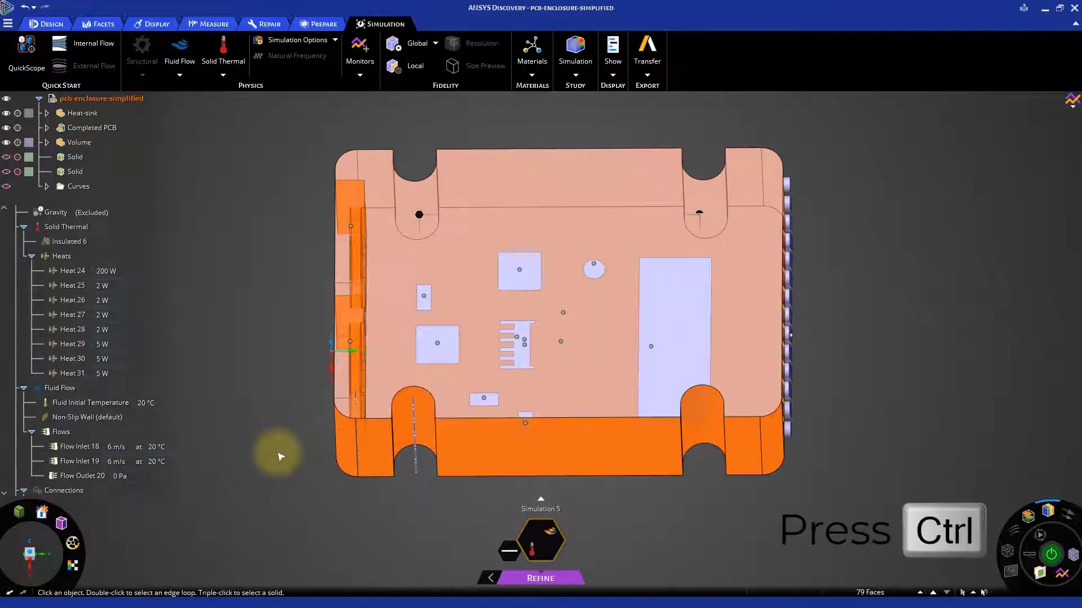
left_click(483, 366, "ctrl")
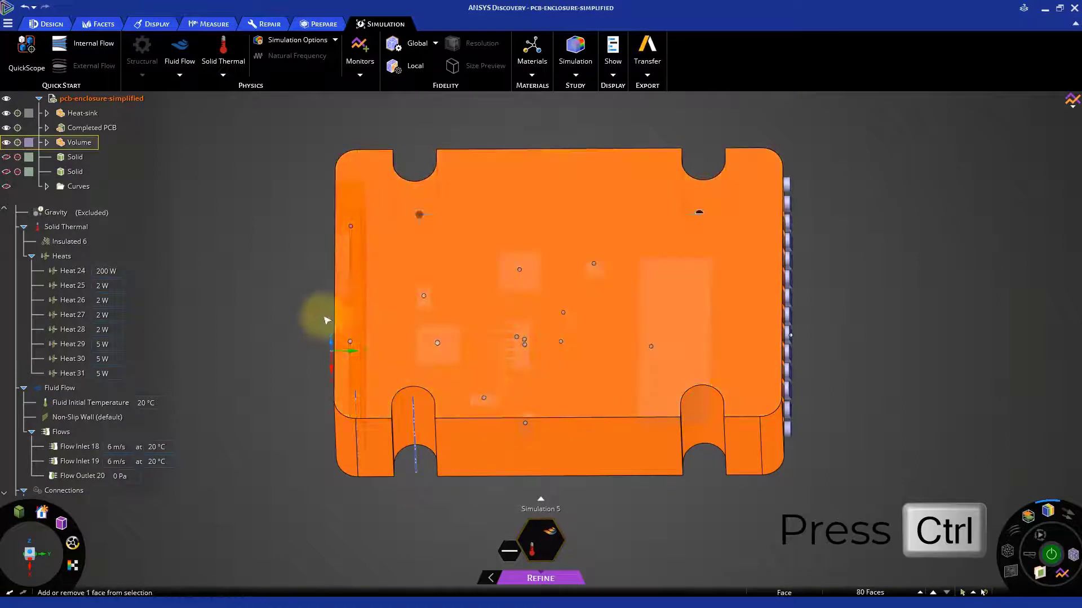
- Assign a 20 mm local fidelity to the selected top face of the fluid volume
left_click(413, 68)
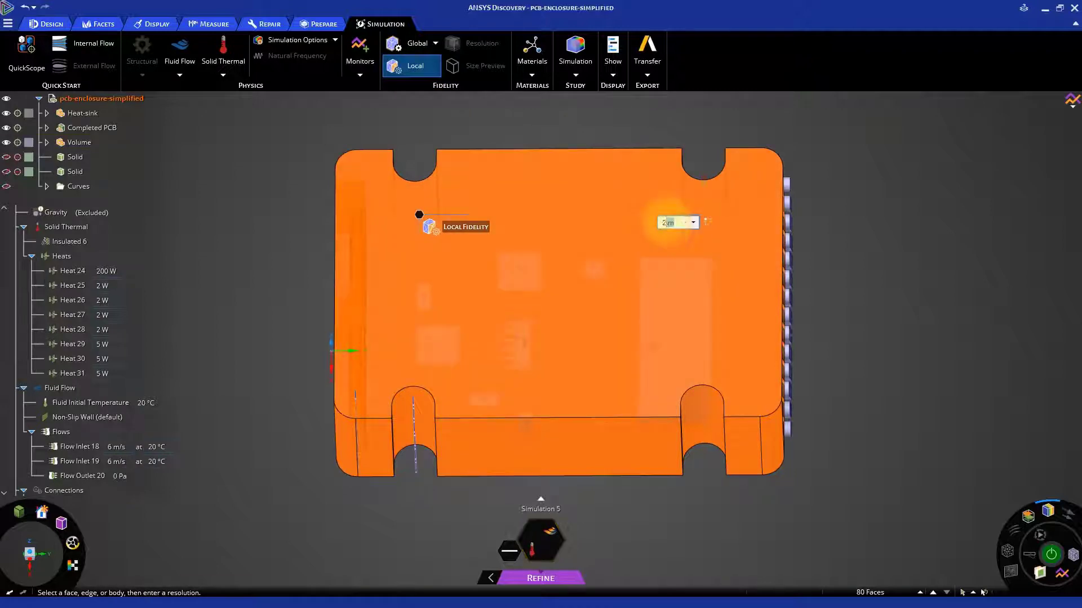
type("20mm")
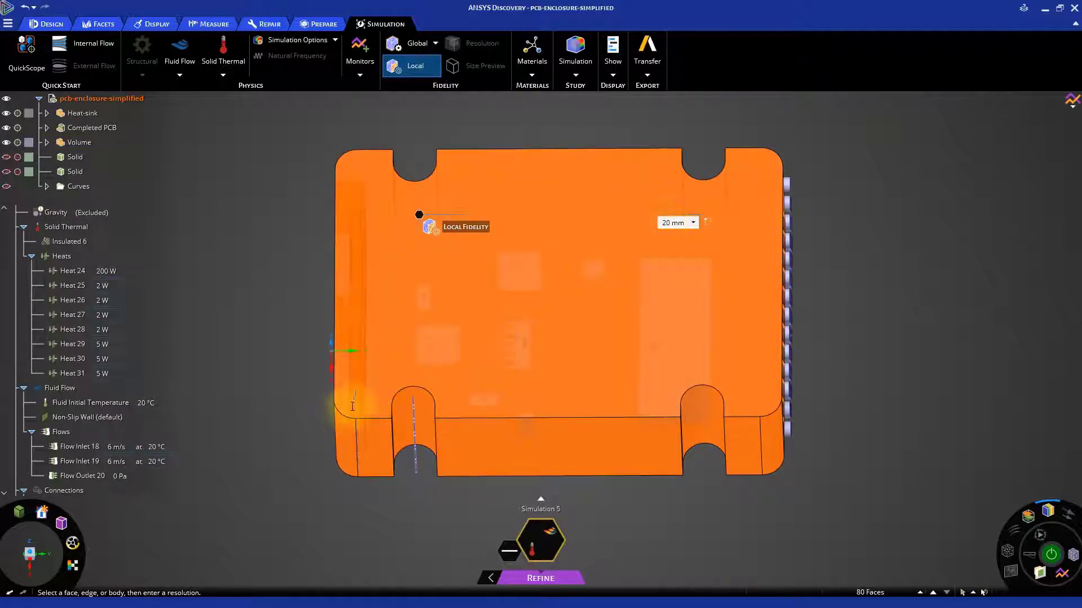
key("Return")
left_click(286, 381)
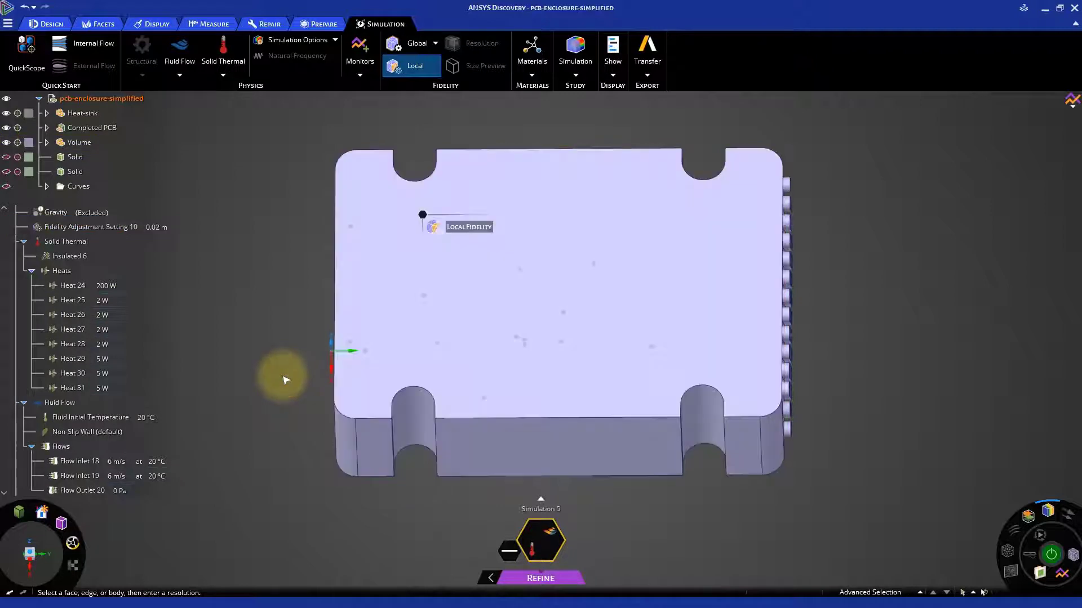
- Hide the enclosure's top face to expose the board inside
right_click(609, 326)
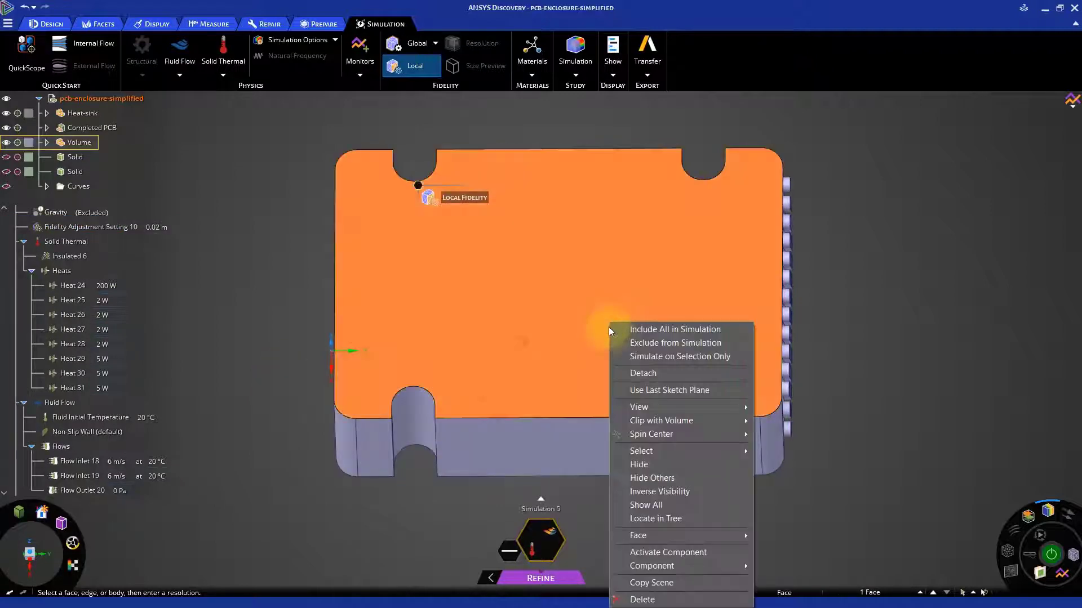
mouse_move(724, 534)
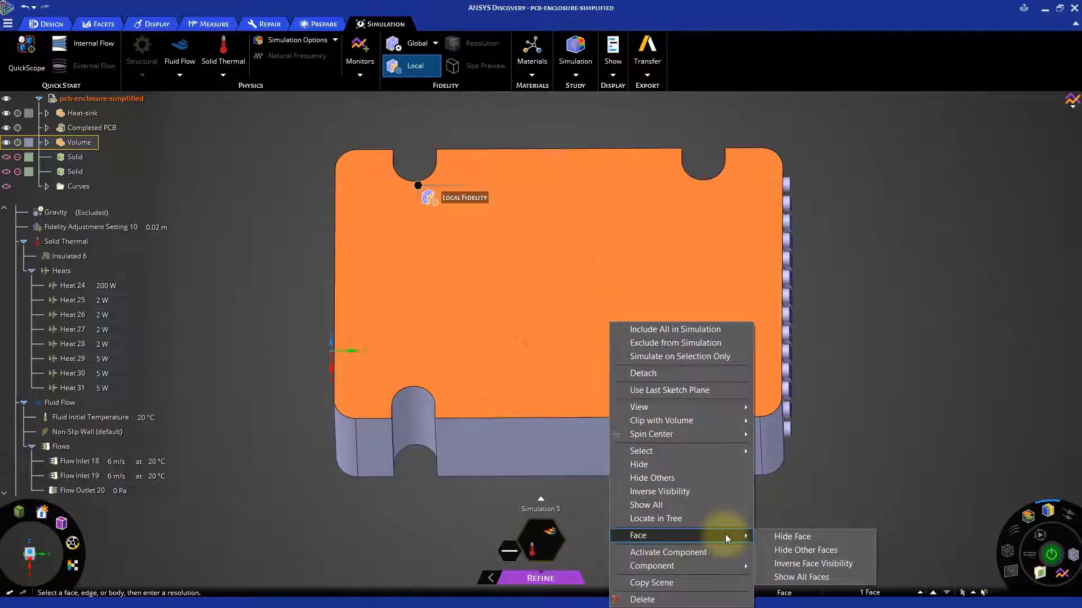
left_click(761, 537)
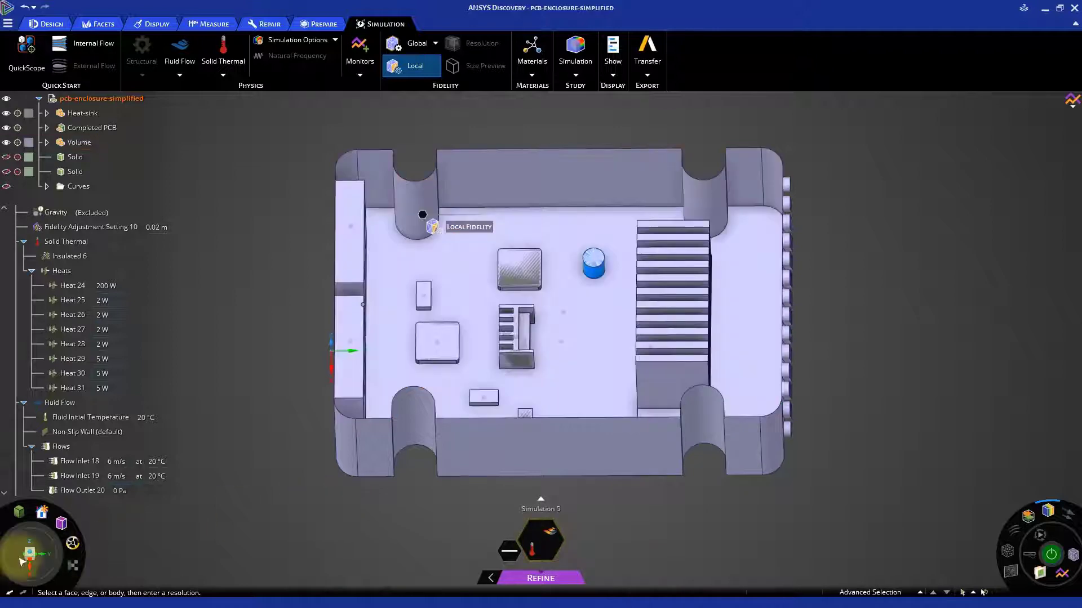
- Box-select the board components and heat sink from the top view and give them 6 mm local fidelity
left_click(30, 555)
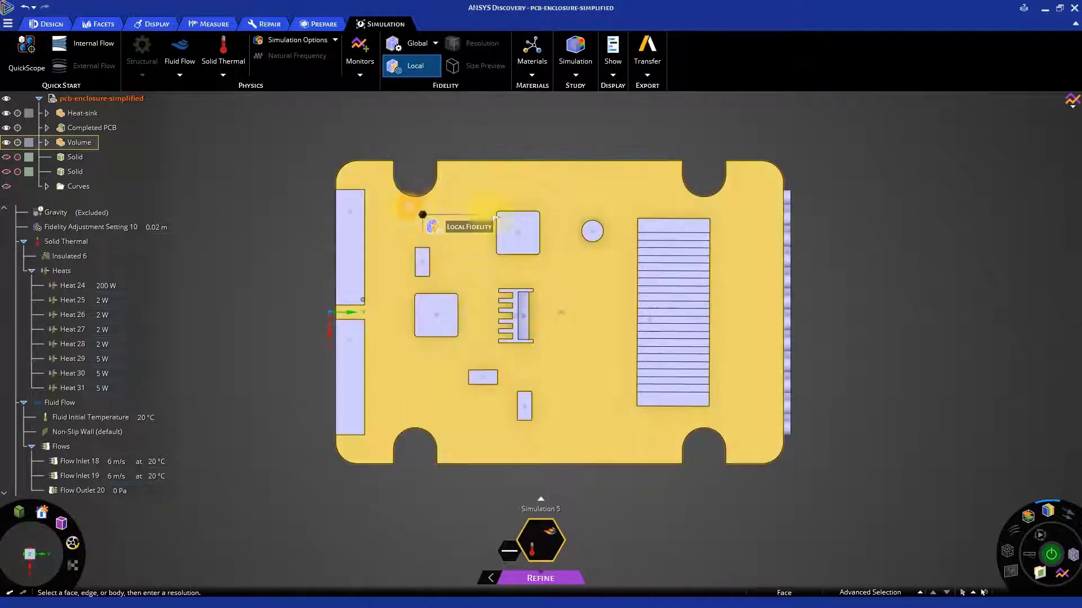
left_click_drag(410, 207, 718, 424)
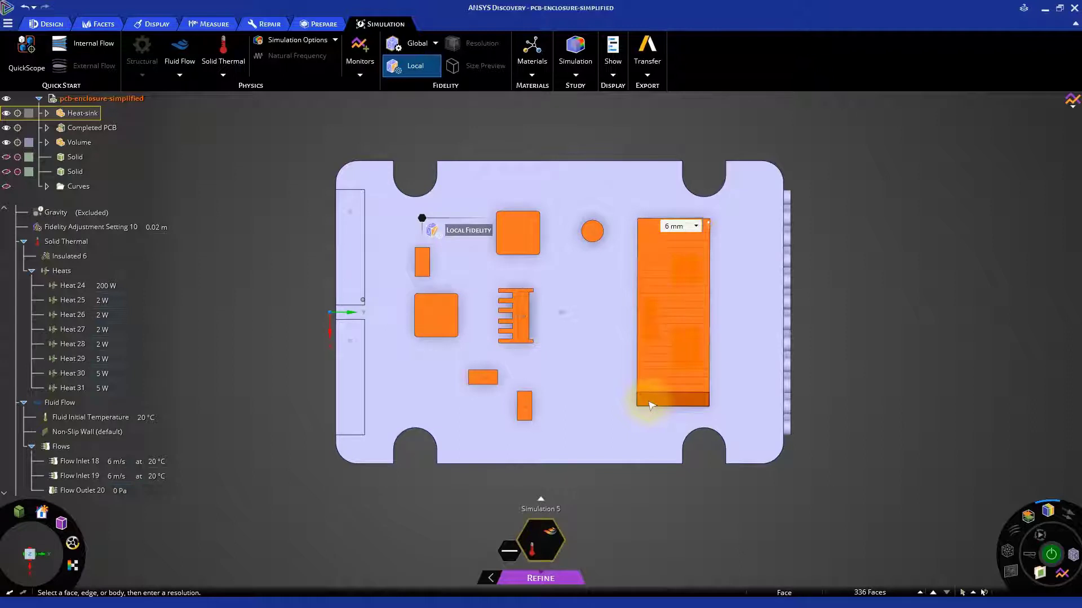
type("6 mm")
key("Return")
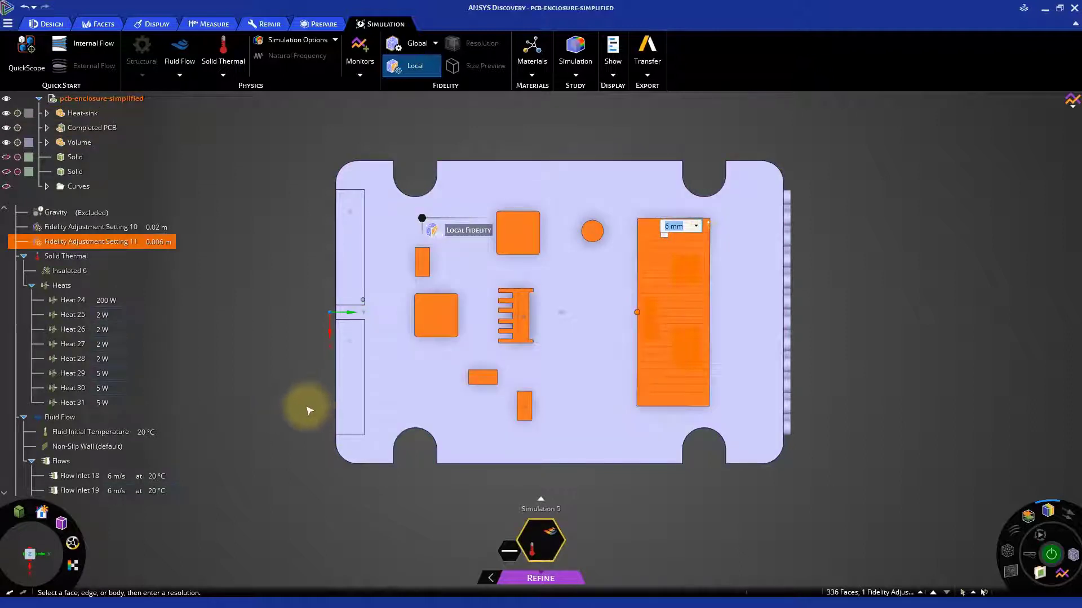
key("Escape")
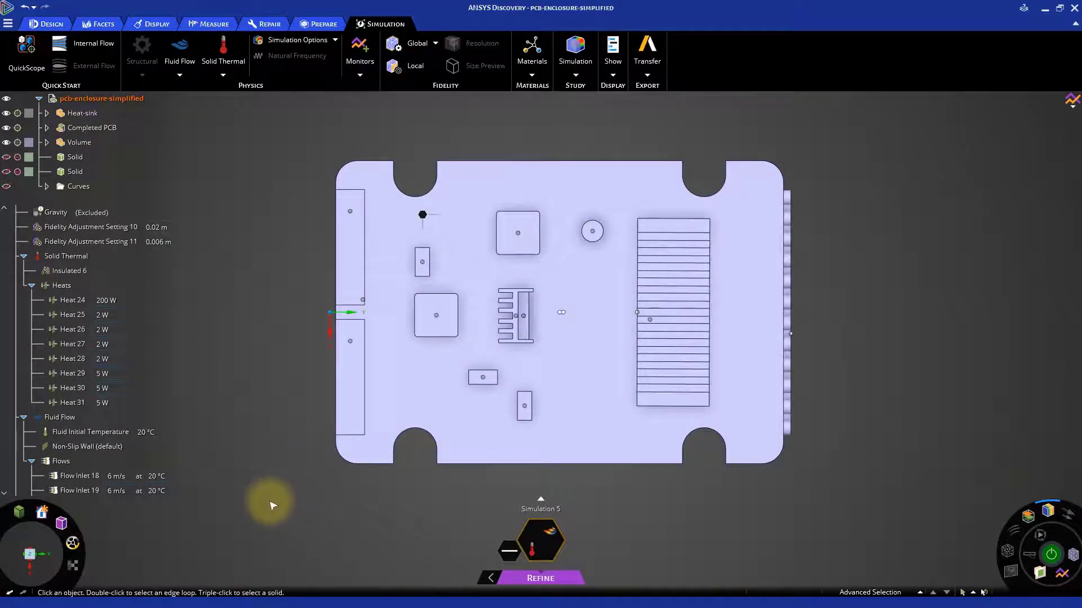
middle_click_drag(271, 502, 279, 412)
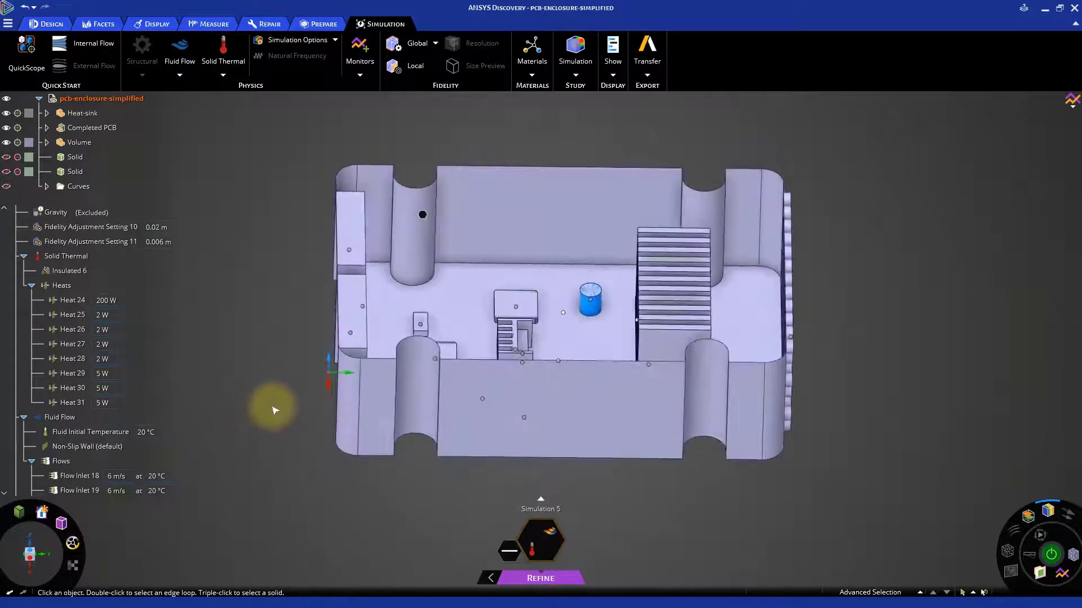
left_click(8, 24)
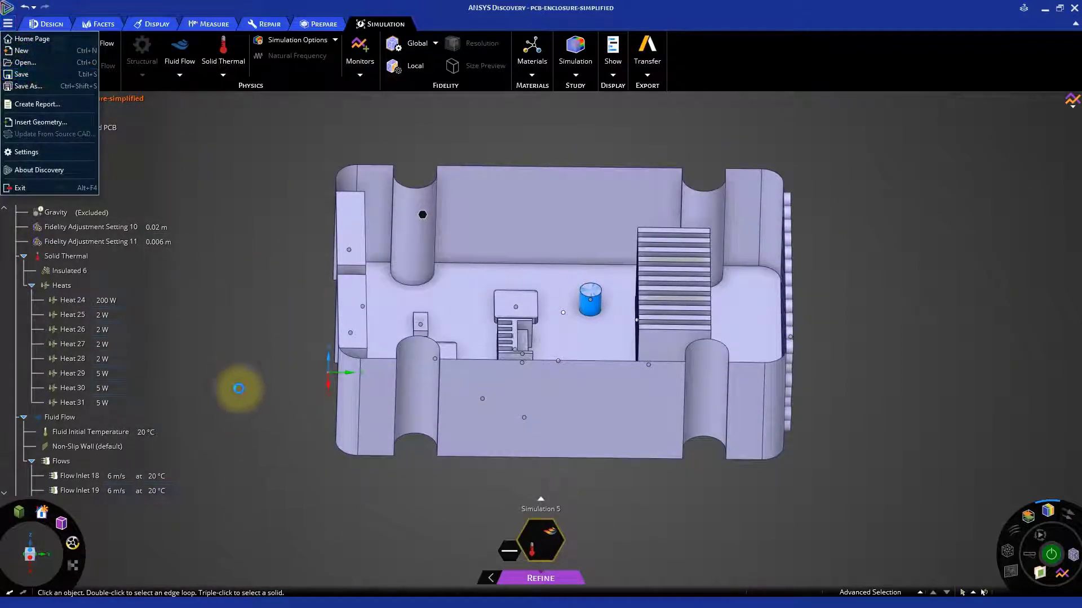
middle_click_drag(229, 358, 1048, 563)
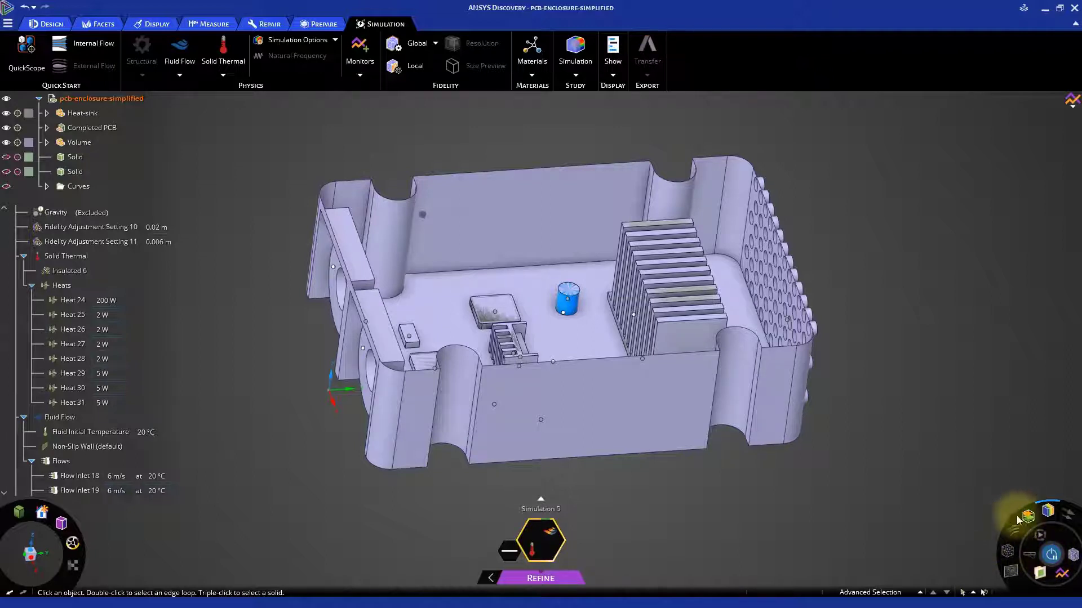
- Display the mesh and orbit and zoom to inspect it around components, vents and fan inlets
mouse_move(1048, 514)
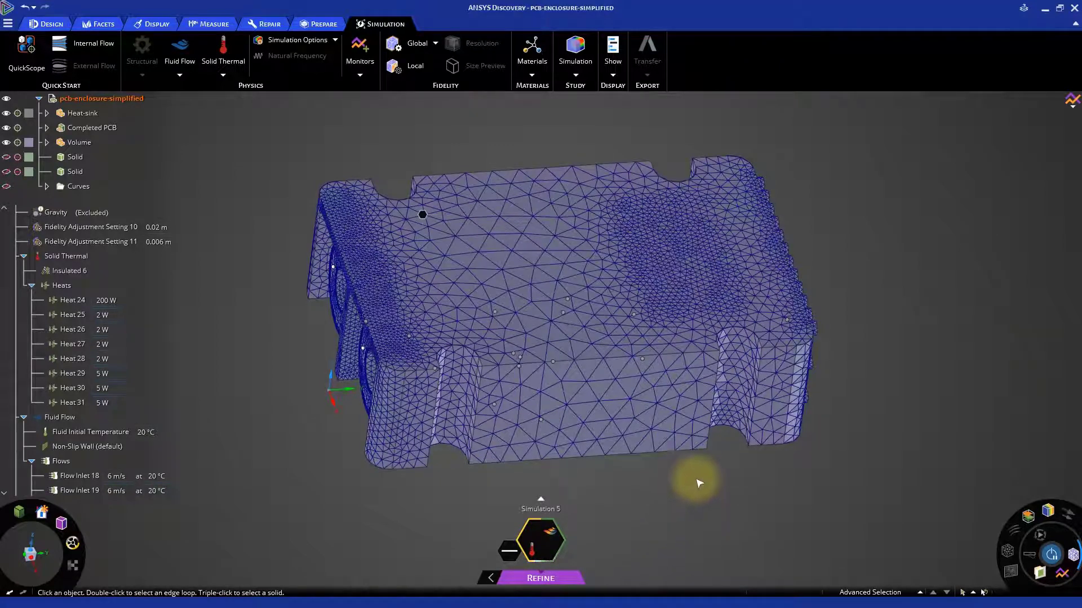
middle_click_drag(695, 478, 556, 407)
scroll(559, 459, "up", 2)
scroll(558, 462, "up", 2)
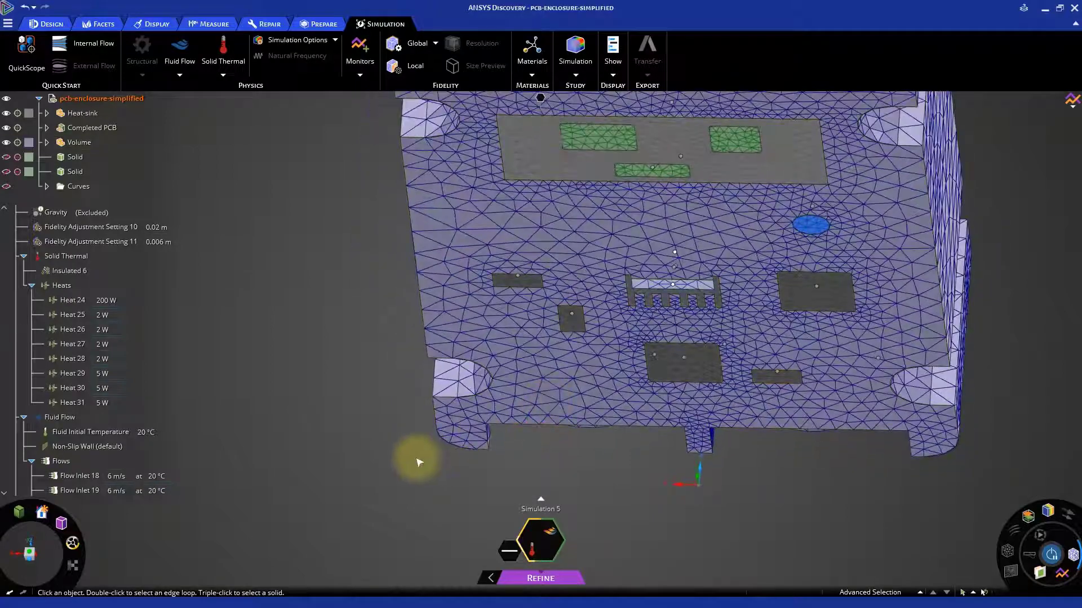
middle_click_drag(419, 463, 433, 367)
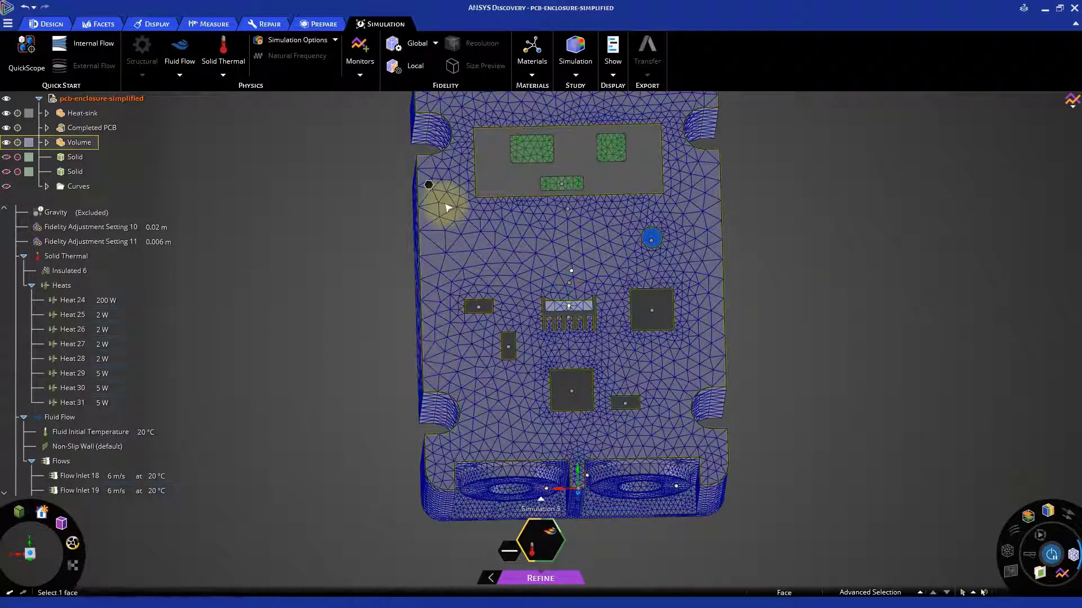
scroll(448, 209, "up", 3)
middle_click_drag(427, 302, 382, 523)
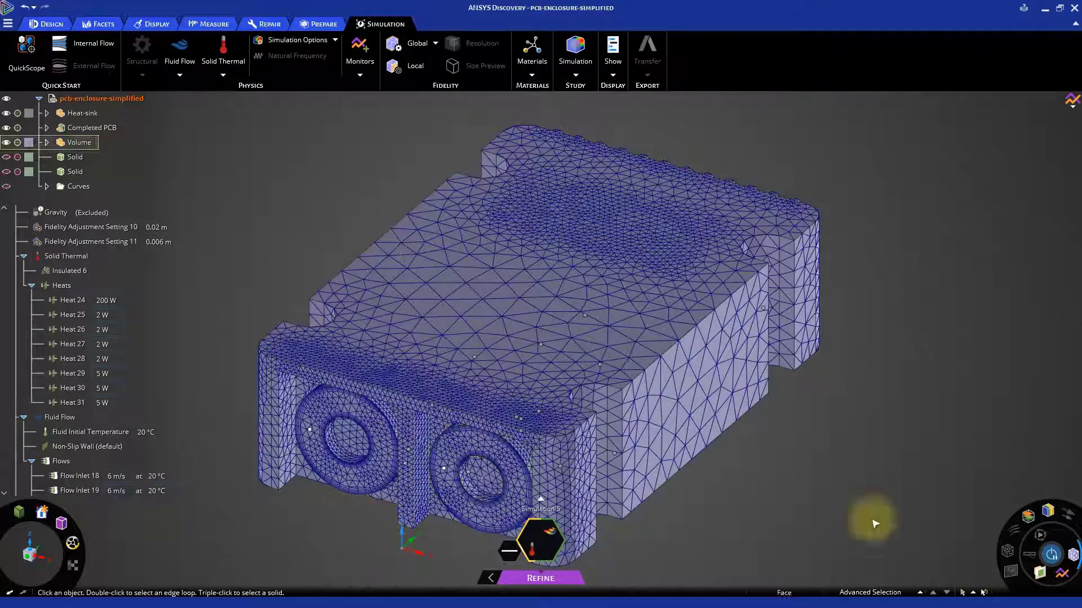
- Add a section plane and push it deeper into the enclosure toward the fans
left_click(1041, 575)
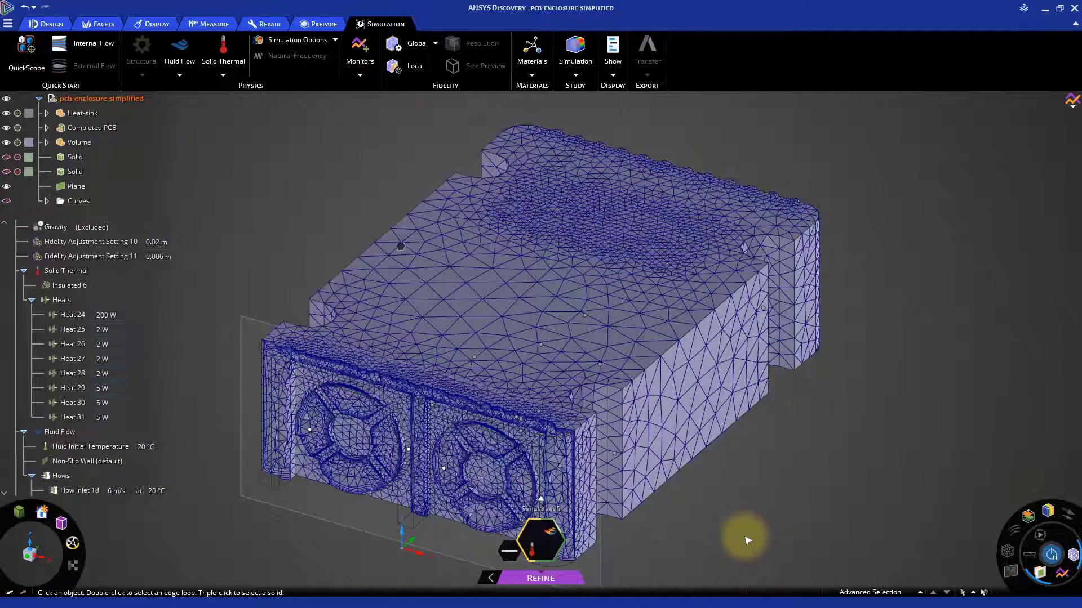
middle_click_drag(746, 541, 739, 485)
scroll(707, 483, "up", 3)
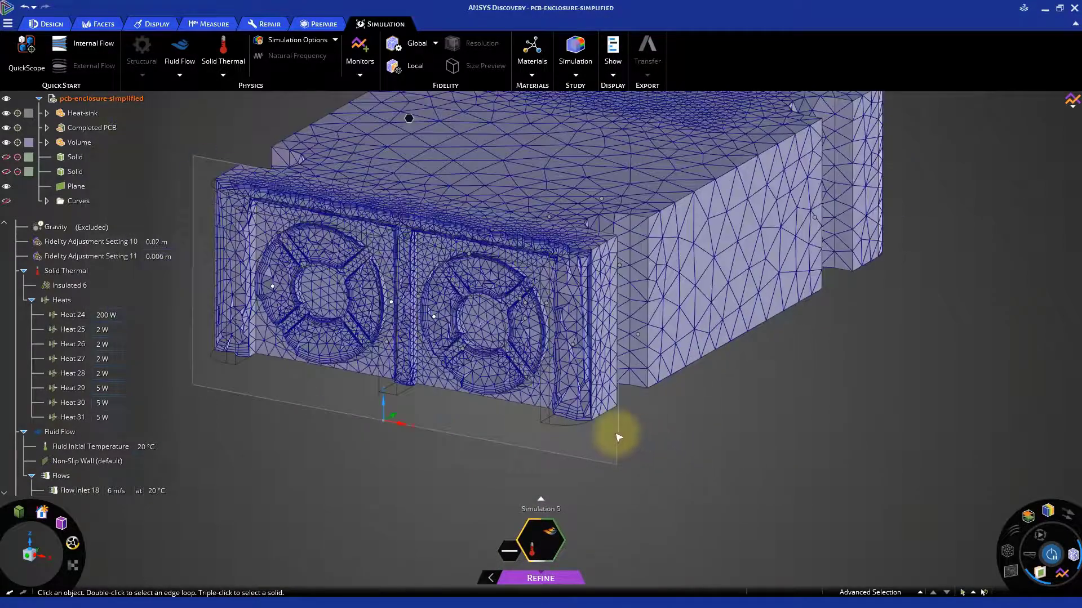
left_click(618, 438)
left_click_drag(618, 438, 735, 402)
scroll(496, 314, "up", 5)
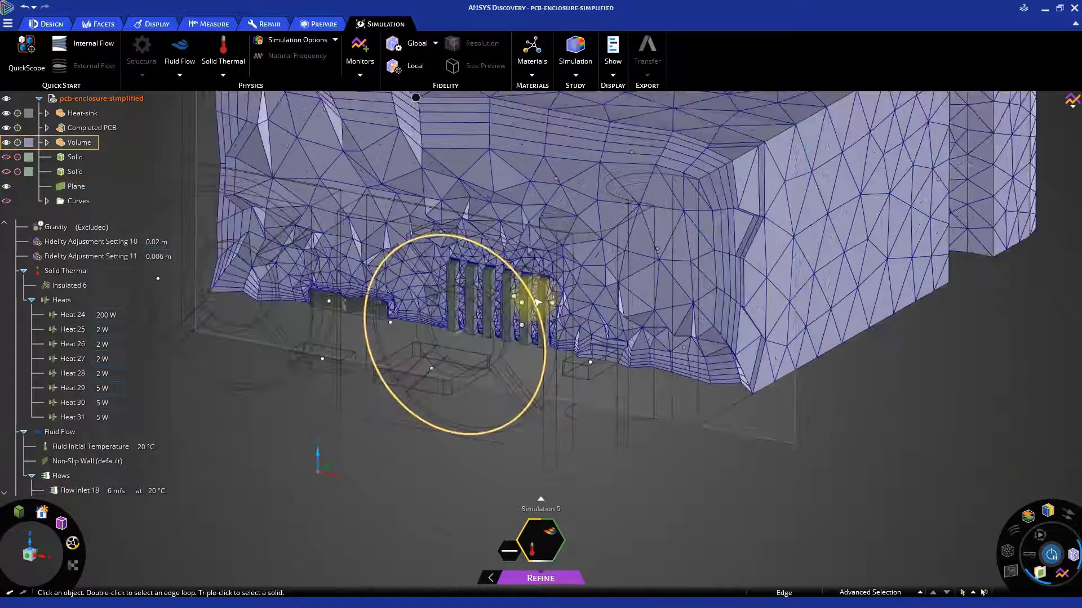
left_click(535, 303)
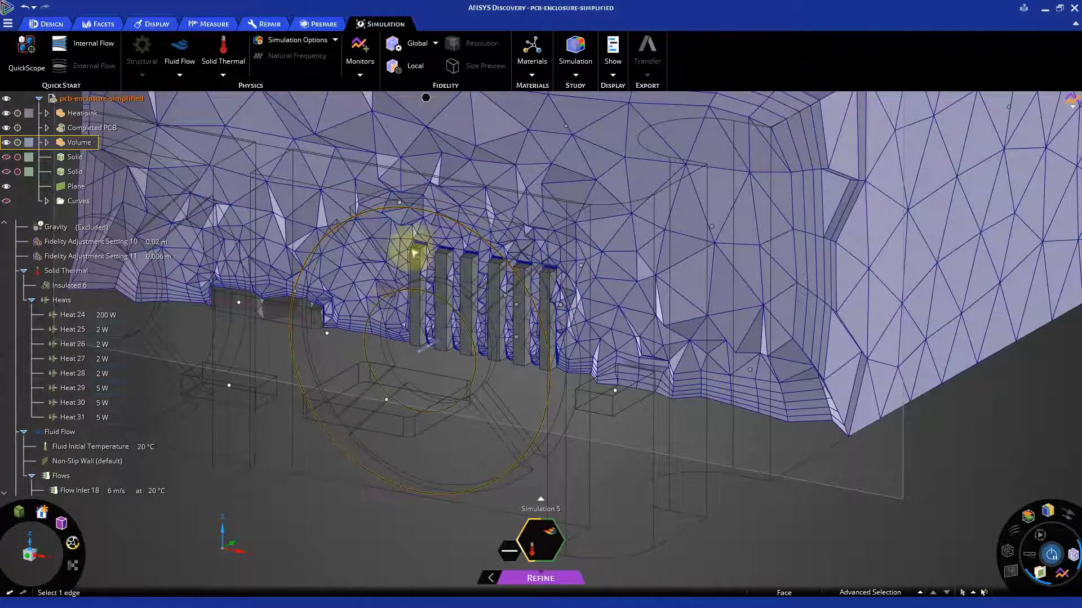
- Slide the section cut through the heat-sink fins, then turn the cut off
scroll(442, 425, "down", 5)
middle_click_drag(469, 408, 758, 407)
left_click(693, 437)
left_click_drag(757, 407, 800, 401)
left_click(762, 576)
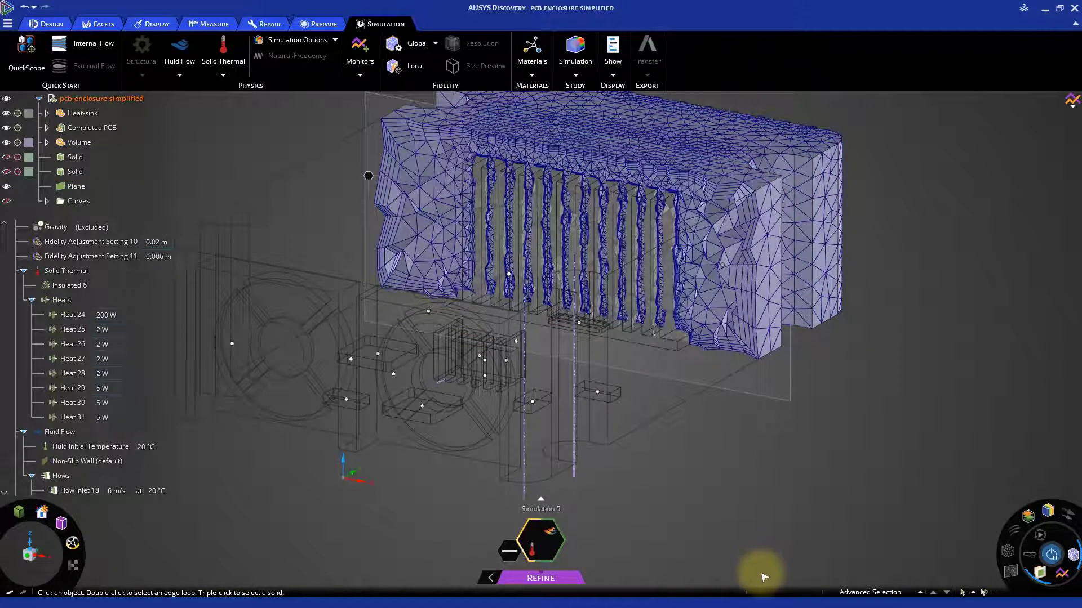
left_click(1038, 573)
- Show temperature contours with the mesh hidden and surface priority set to Highest Value
middle_click_drag(763, 507, 605, 547)
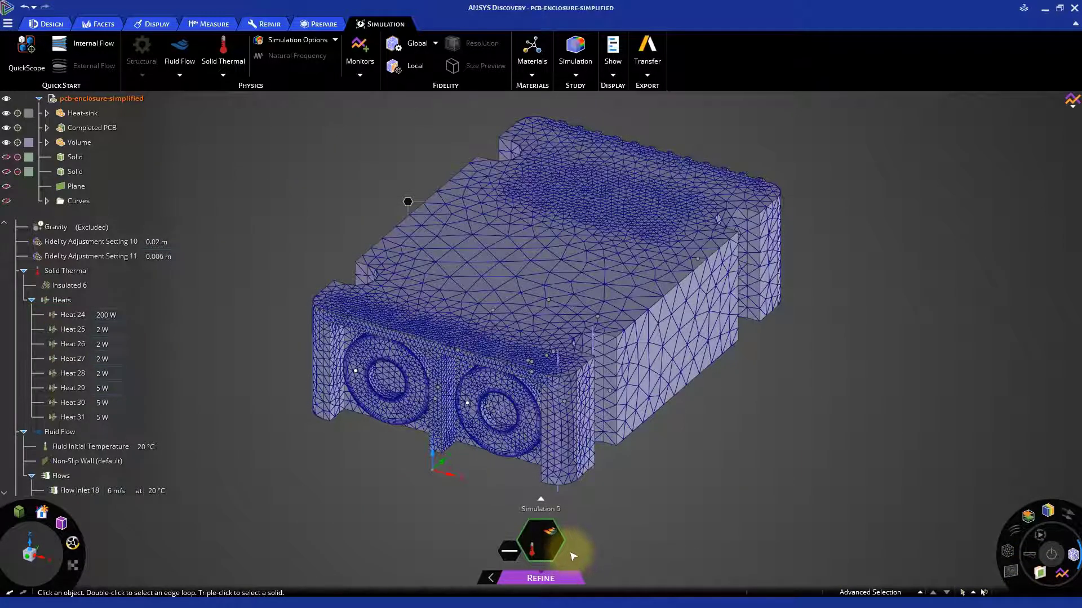
mouse_move(1048, 514)
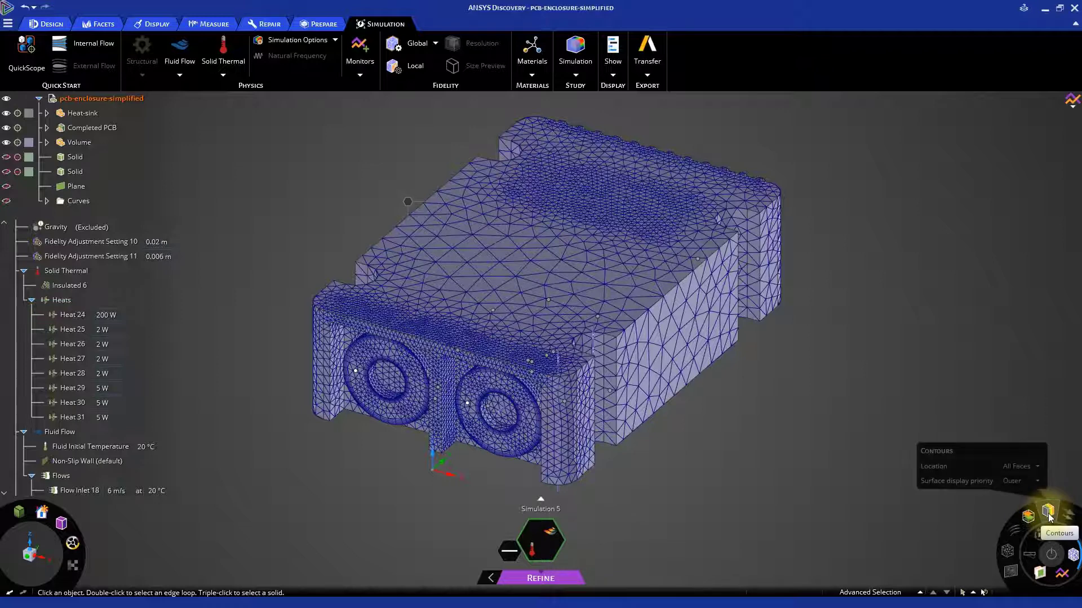
left_click(1048, 514)
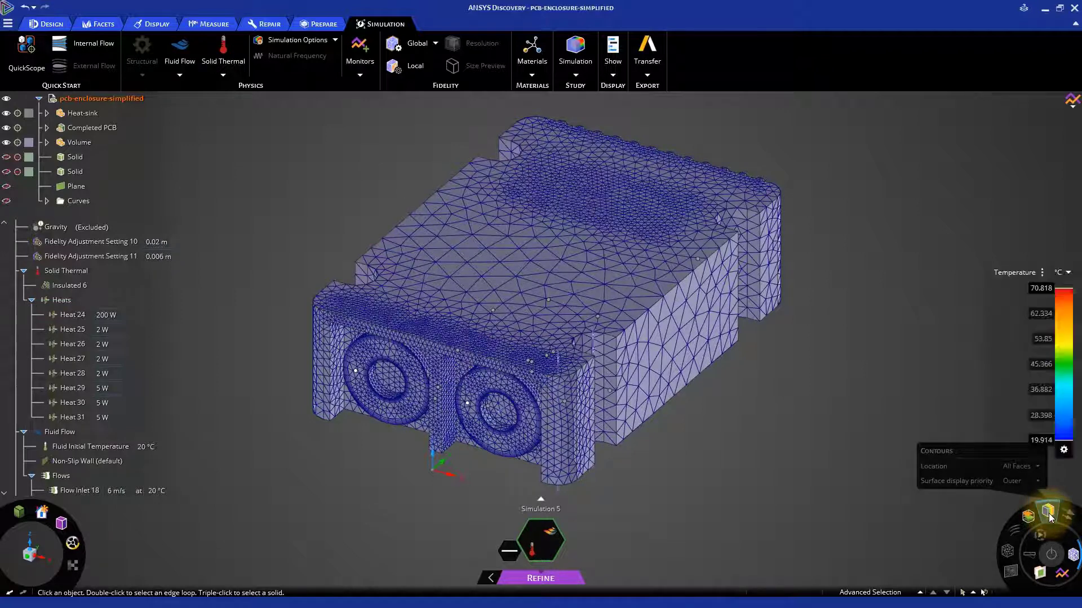
left_click(1074, 556)
mouse_move(1049, 512)
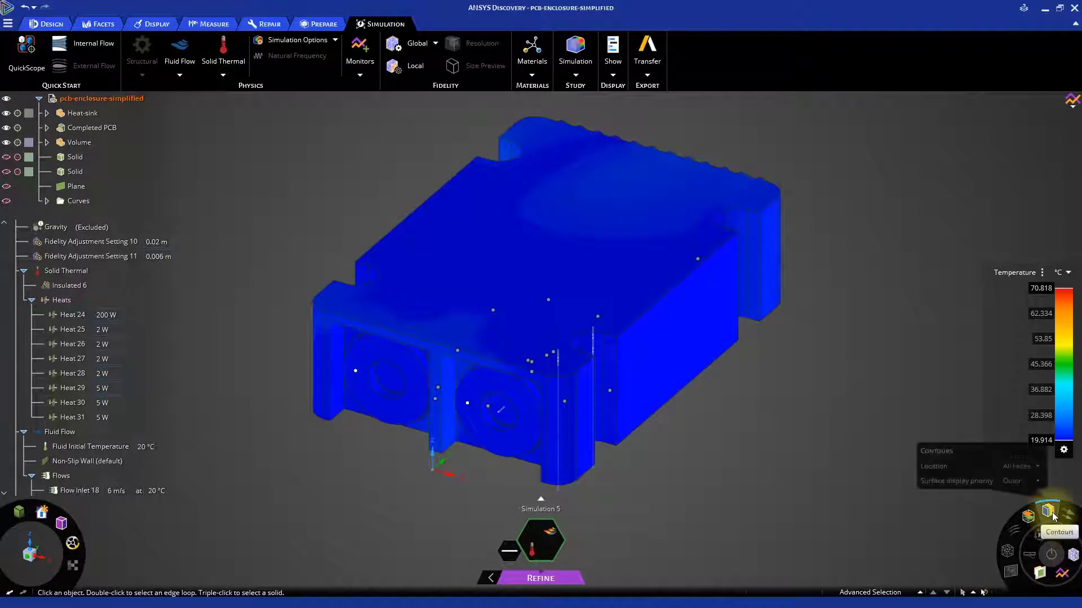
left_click(1038, 481)
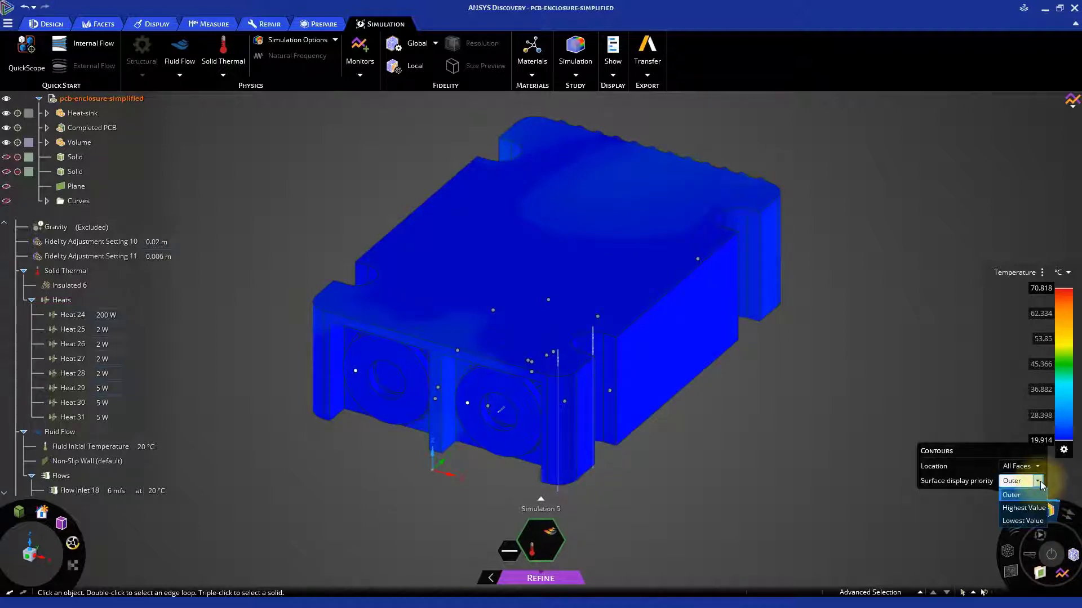
left_click(1025, 509)
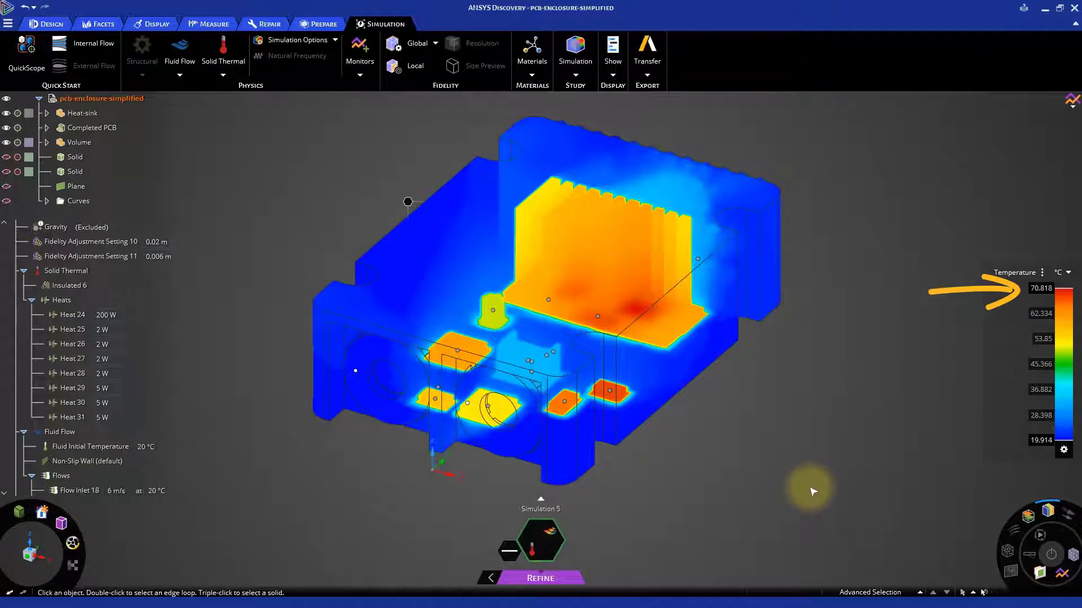
mouse_move(725, 508)
middle_mouse_down()
mouse_move(731, 501)
mouse_move(712, 502)
mouse_move(717, 512)
middle_mouse_up()
mouse_move(715, 475)
middle_mouse_down()
mouse_move(796, 482)
mouse_move(775, 447)
mouse_move(786, 454)
mouse_move(777, 449)
mouse_move(780, 505)
mouse_move(747, 488)
mouse_move(749, 466)
mouse_move(787, 513)
mouse_move(698, 502)
mouse_move(693, 442)
mouse_move(694, 537)
mouse_move(676, 490)
mouse_move(678, 422)
mouse_move(724, 404)
middle_mouse_up()
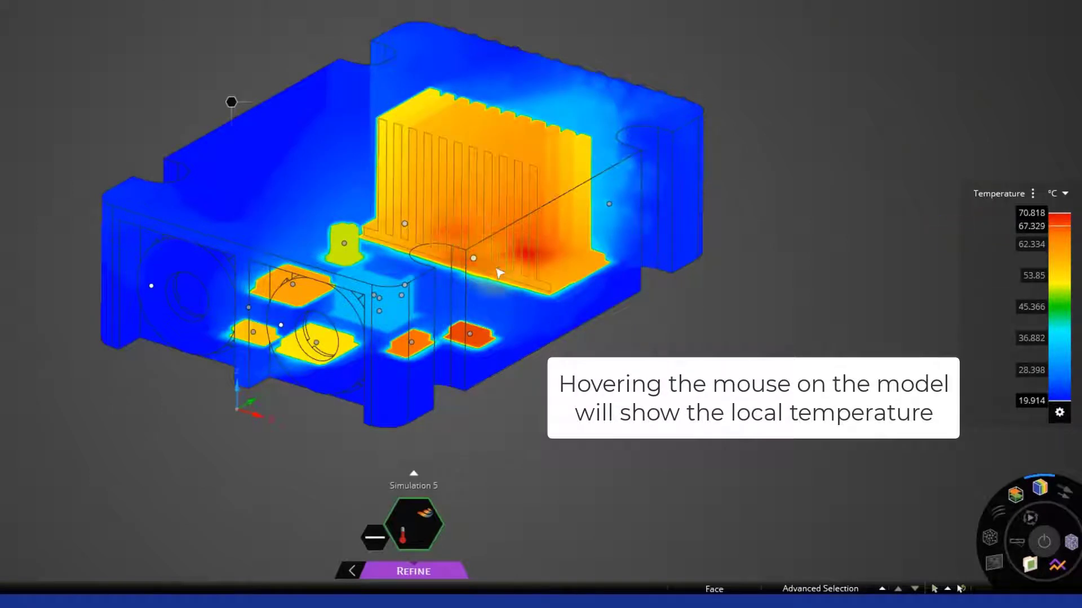
middle_click_drag(679, 377, 693, 474)
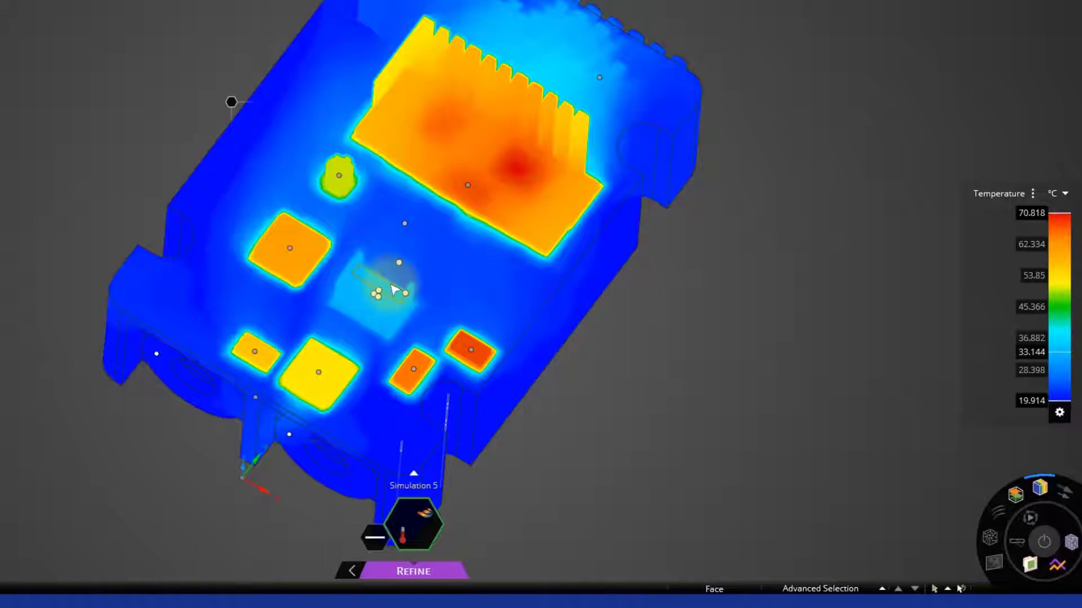
middle_click_drag(619, 442, 624, 406)
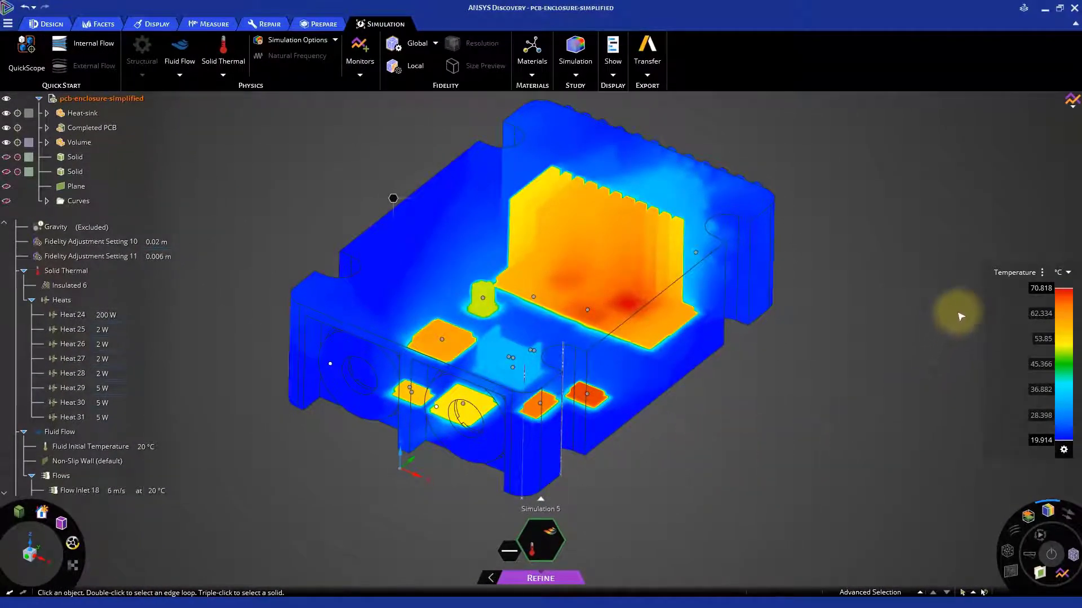
- Switch the legend result from Temperature to Velocity and orbit to view the contours
left_click(1040, 273)
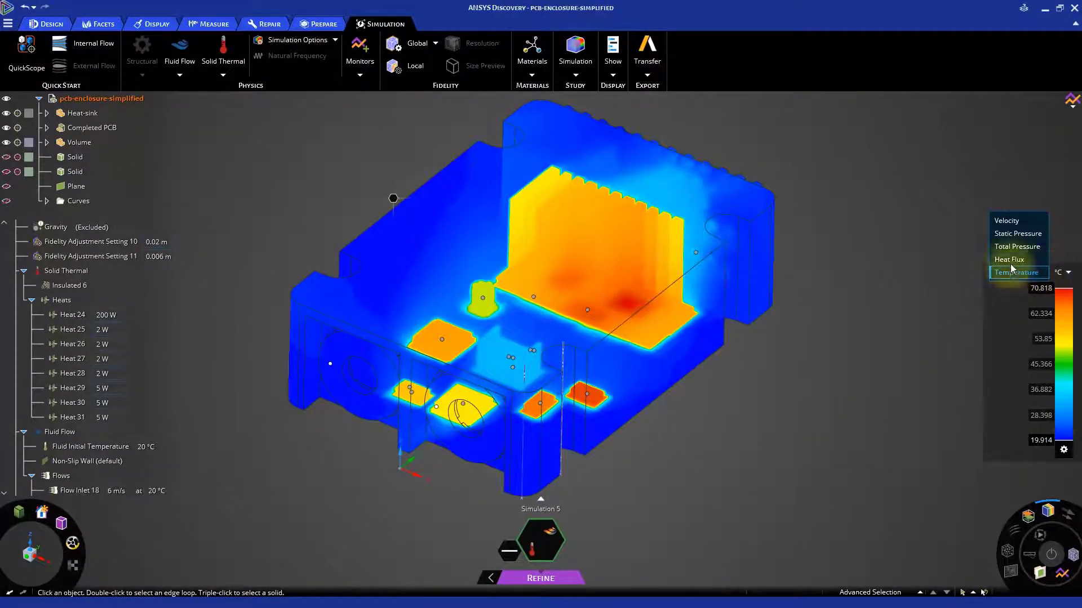
left_click(1014, 221)
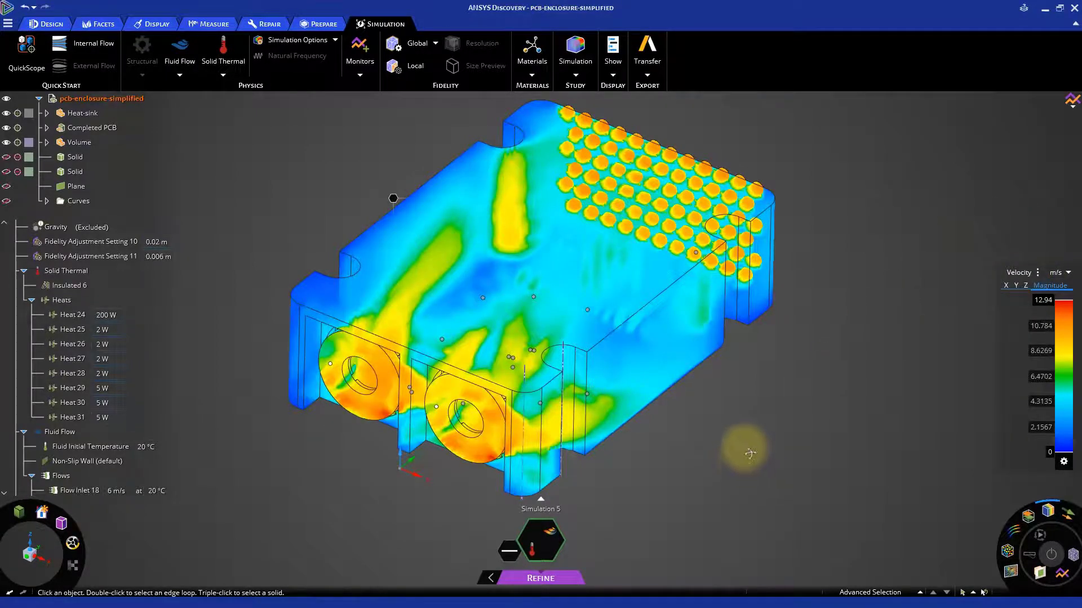
mouse_move(752, 448)
middle_mouse_down()
mouse_move(755, 400)
mouse_move(828, 467)
mouse_move(754, 470)
middle_mouse_up()
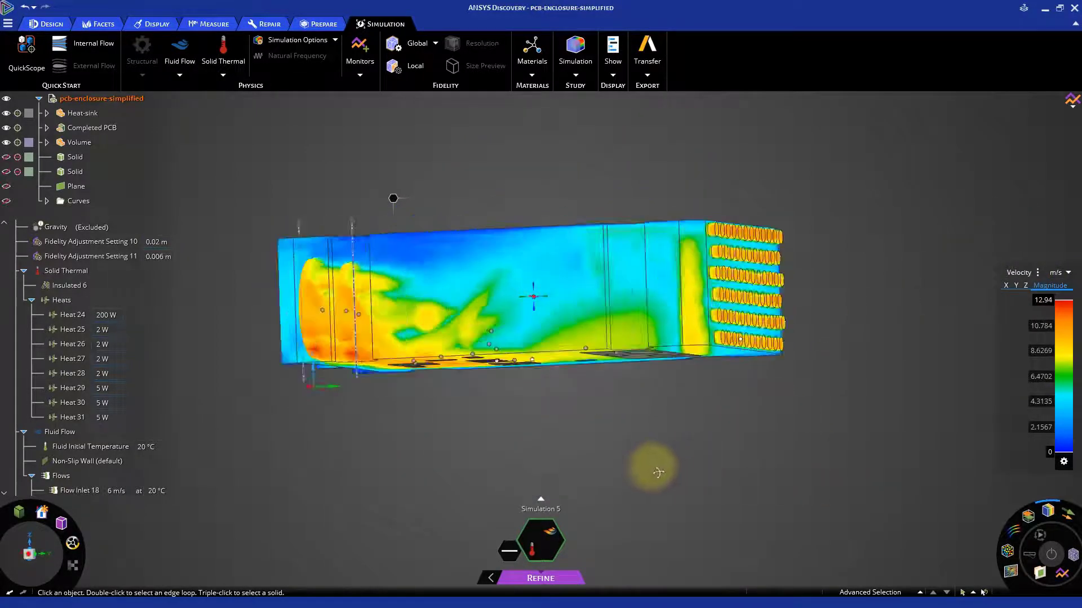
middle_click_drag(655, 474, 732, 454)
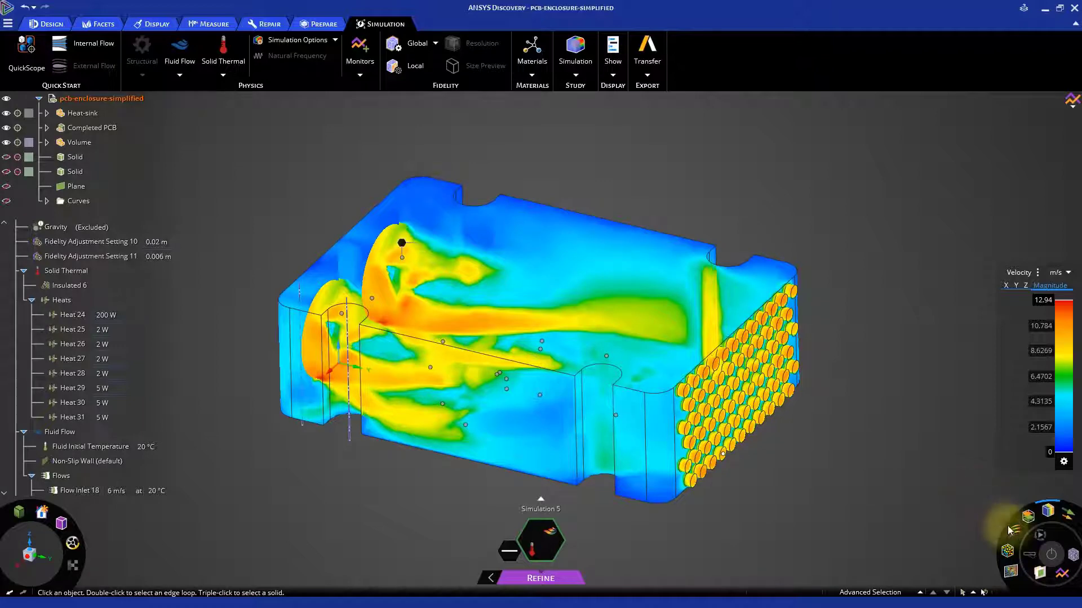
- Show streamlines with thicker tubes and move the seed ring near the fan inlet
mouse_move(1011, 536)
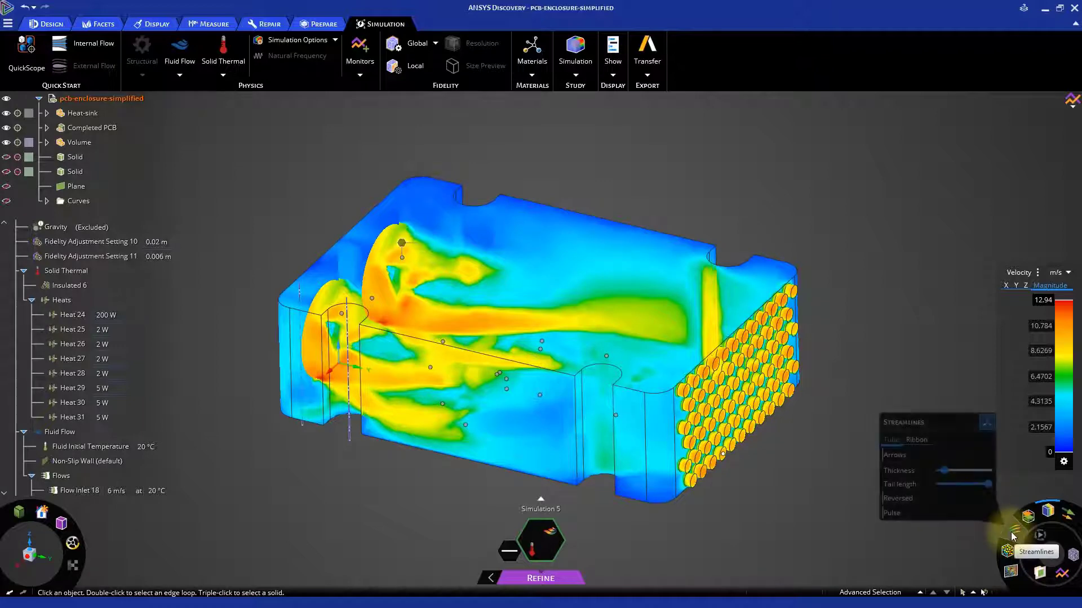
left_click(1049, 515)
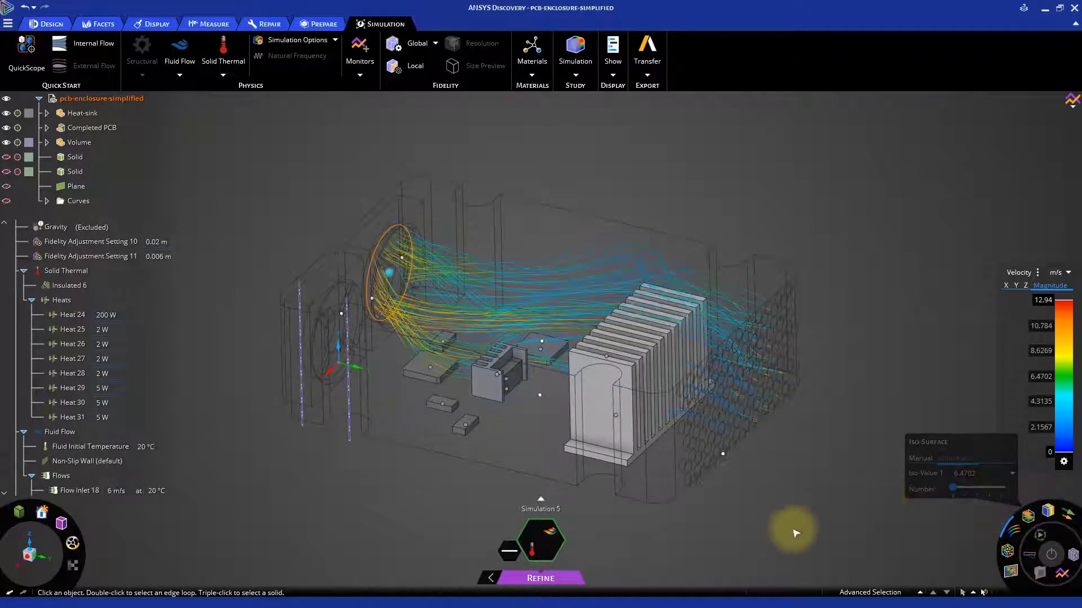
middle_click_drag(821, 536, 800, 507)
mouse_move(1013, 536)
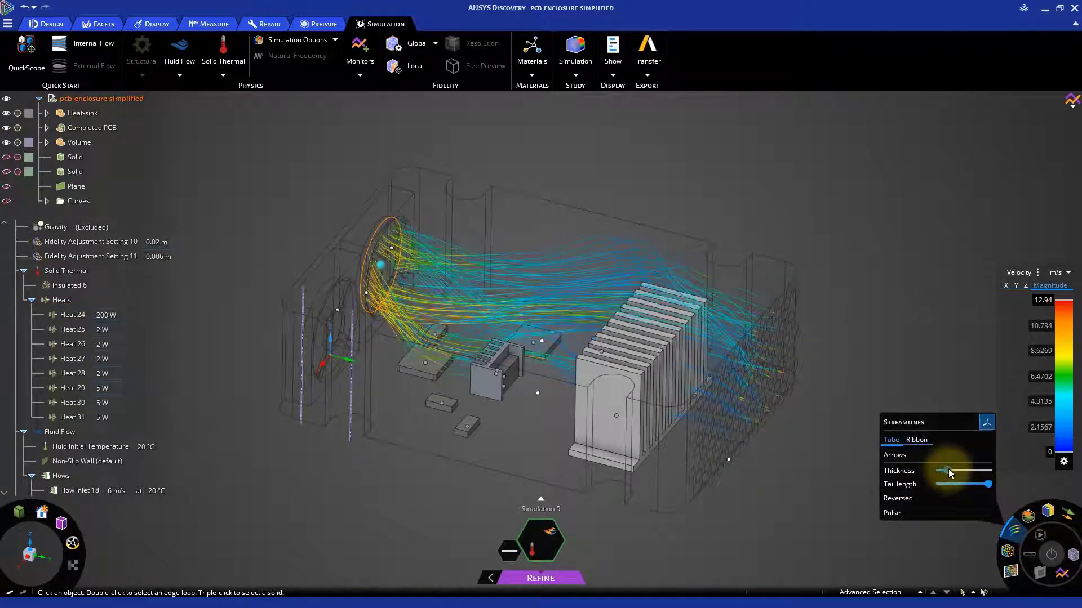
left_click_drag(949, 472, 956, 472)
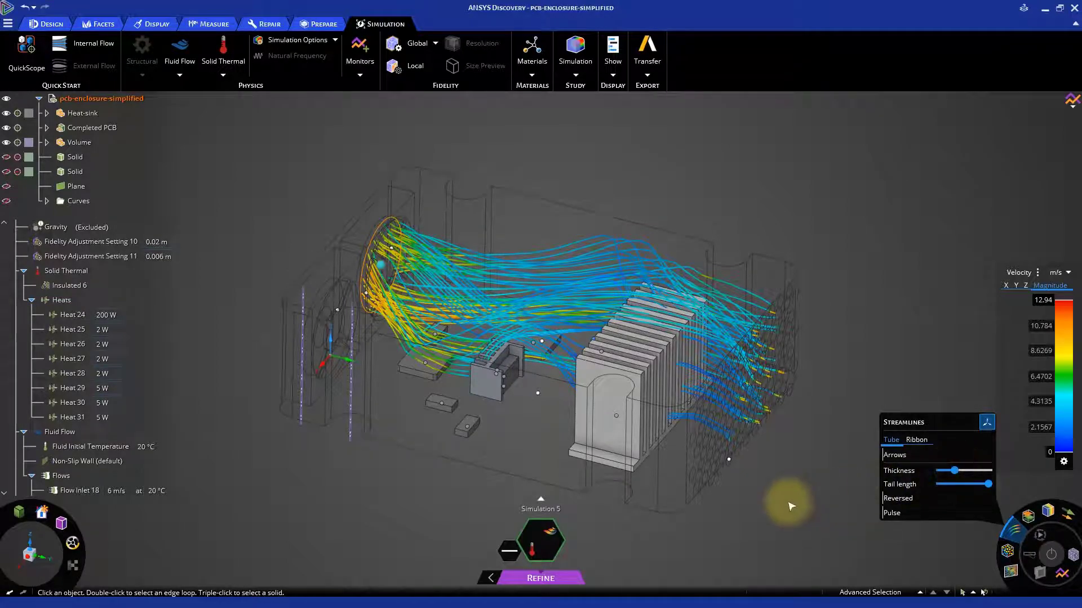
mouse_move(795, 459)
middle_mouse_down()
mouse_move(815, 503)
mouse_move(809, 514)
mouse_move(832, 517)
mouse_move(873, 499)
mouse_move(906, 454)
mouse_move(845, 428)
mouse_move(779, 435)
mouse_move(768, 451)
mouse_move(783, 464)
middle_mouse_up()
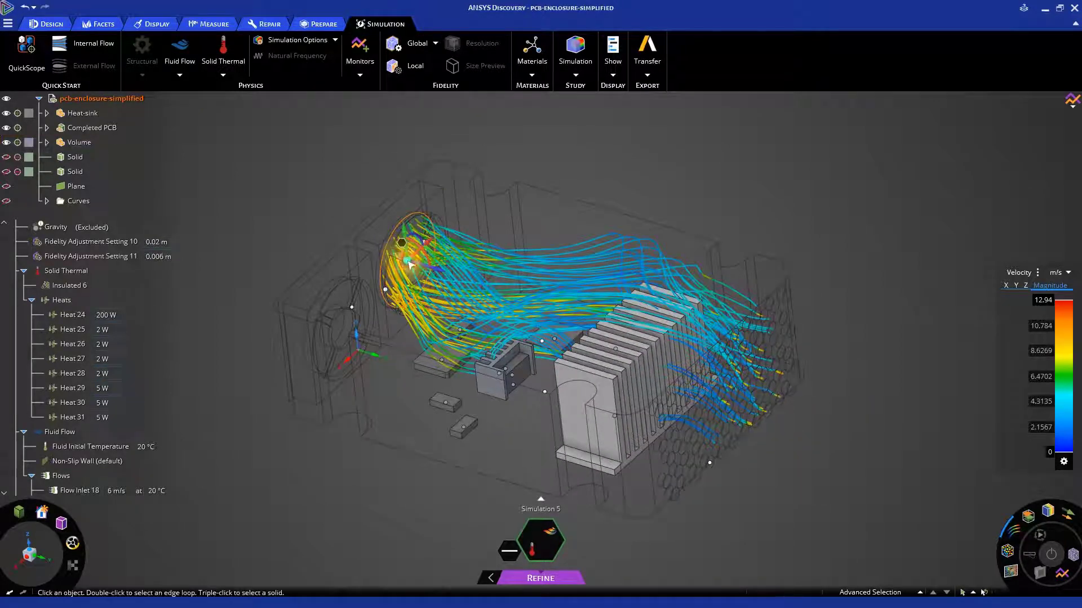
left_click_drag(403, 270, 351, 325)
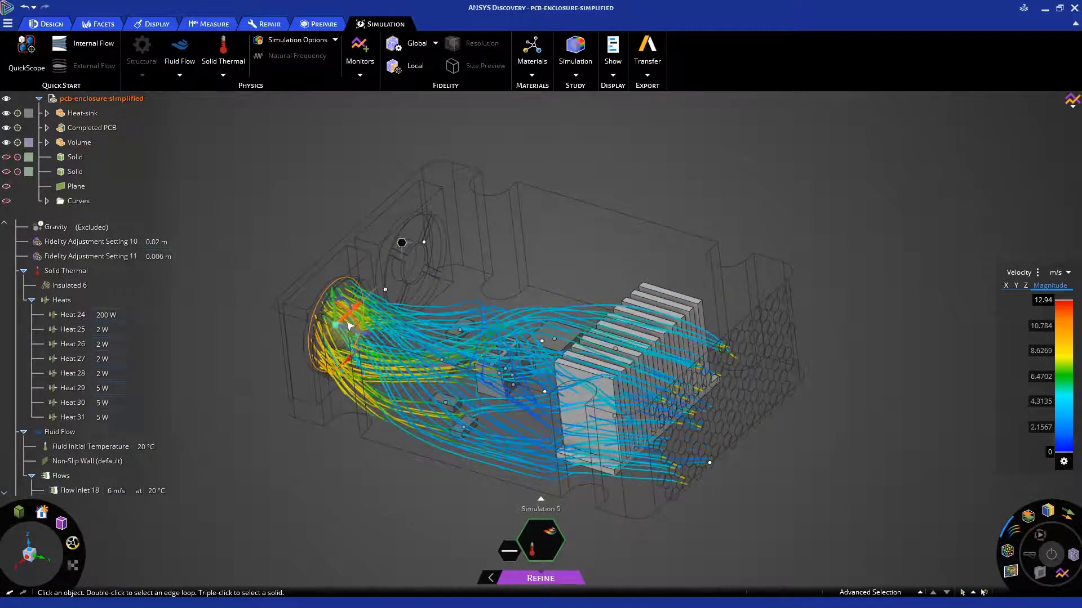
middle_click_drag(376, 532, 705, 519)
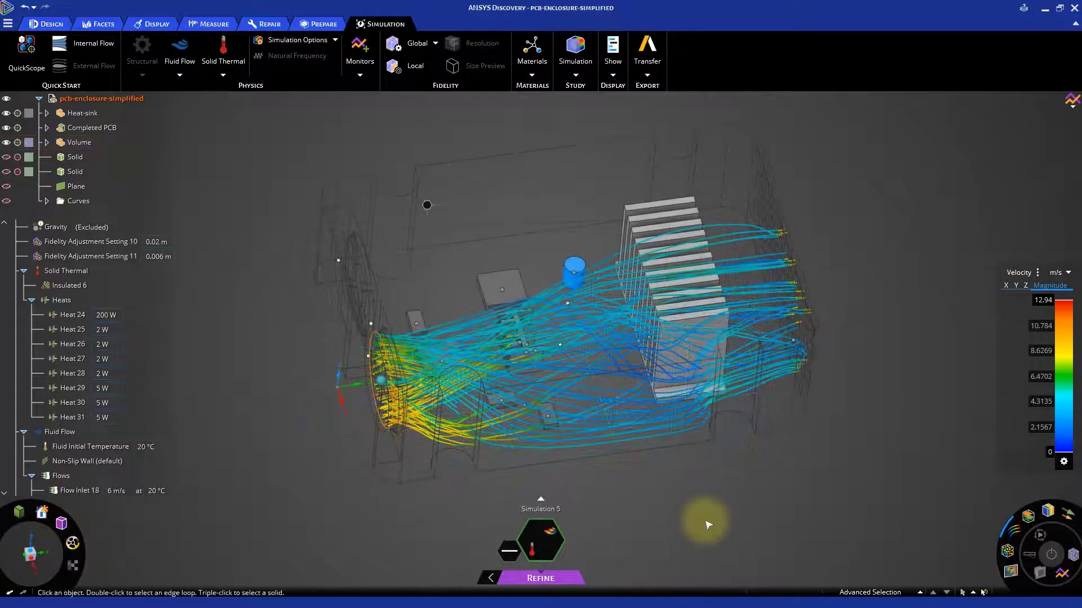
- Use Save As to store the solved PCB enclosure design as pcb-enclosure-simplified-final.dsco
left_click(8, 25)
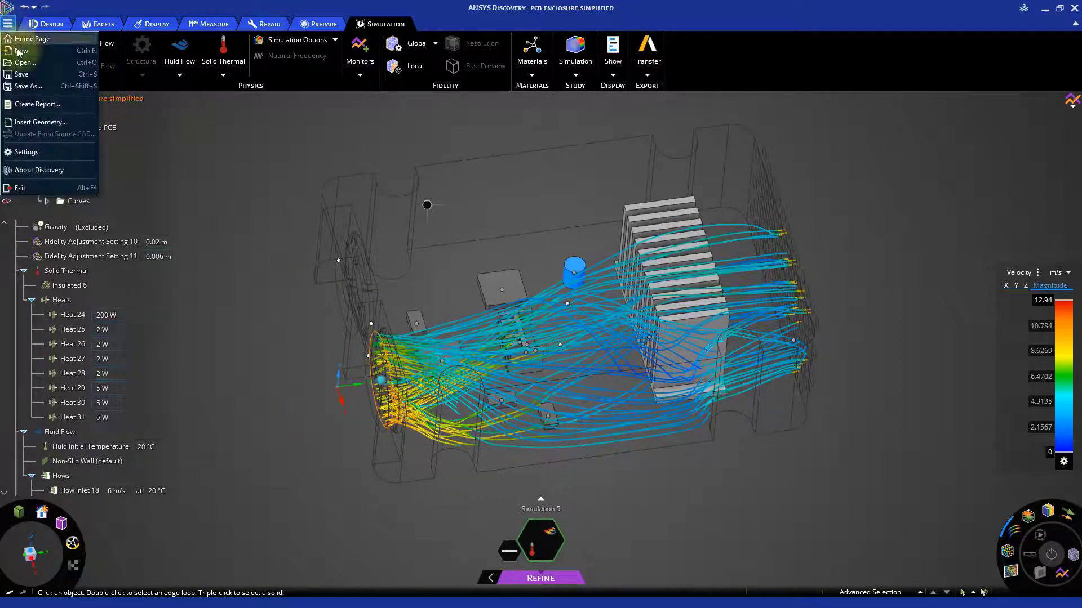
left_click(28, 86)
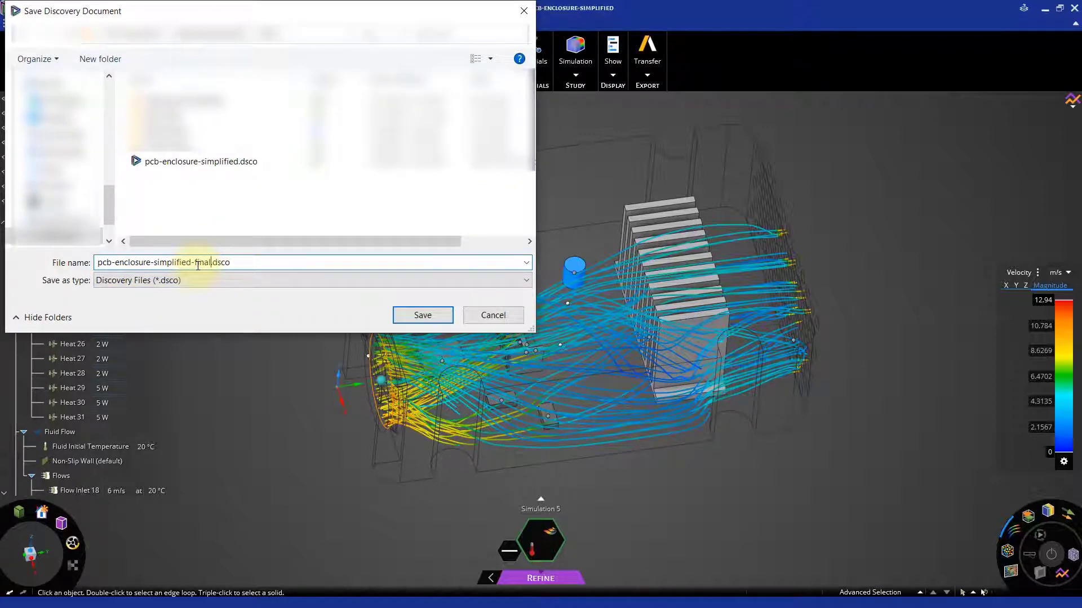
left_click(422, 315)
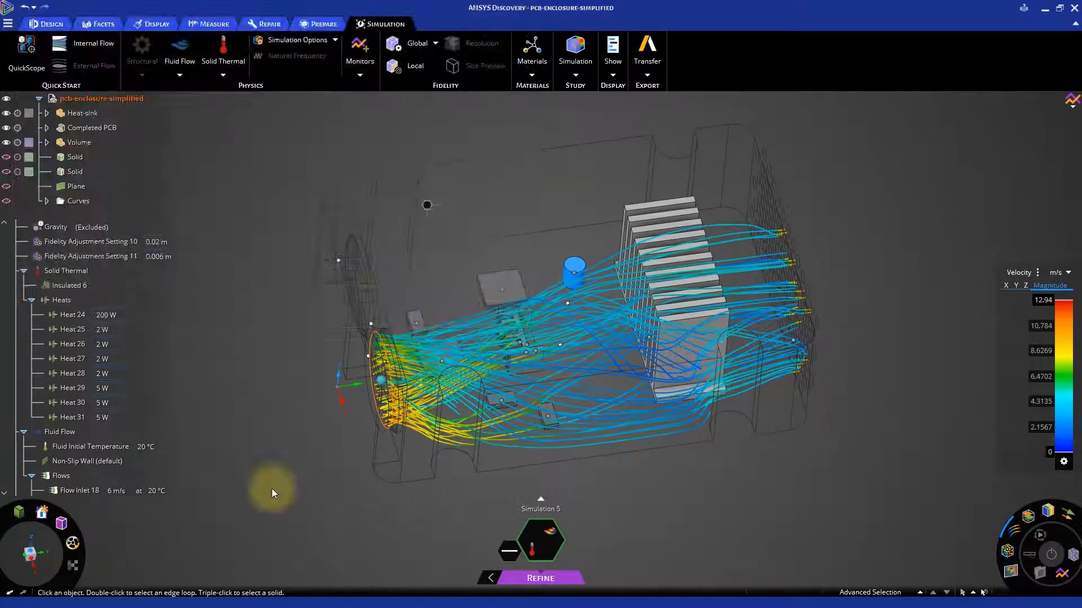